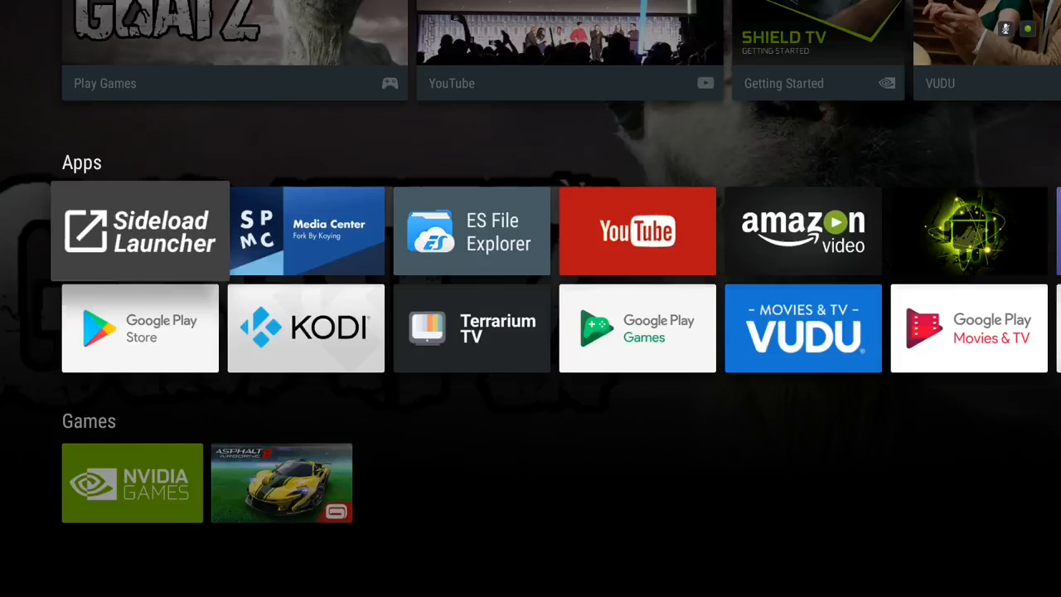
Open ES File Explorer from the apps on the home screen.
key(Right)
key(Right)
key(Return)
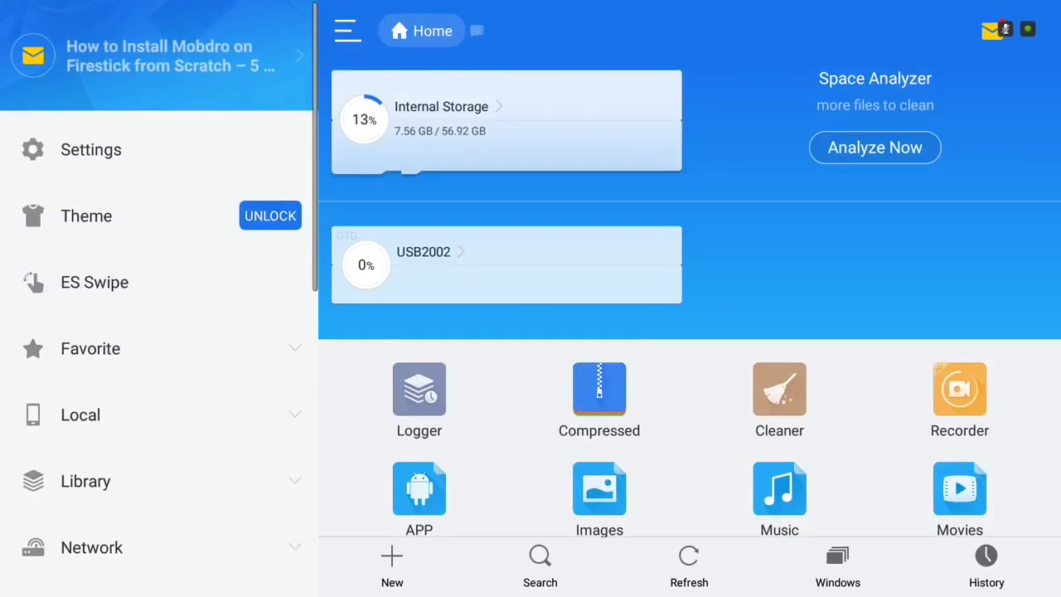
Check the Show hidden files setting in the file explorer's sidebar options.
key(Left)
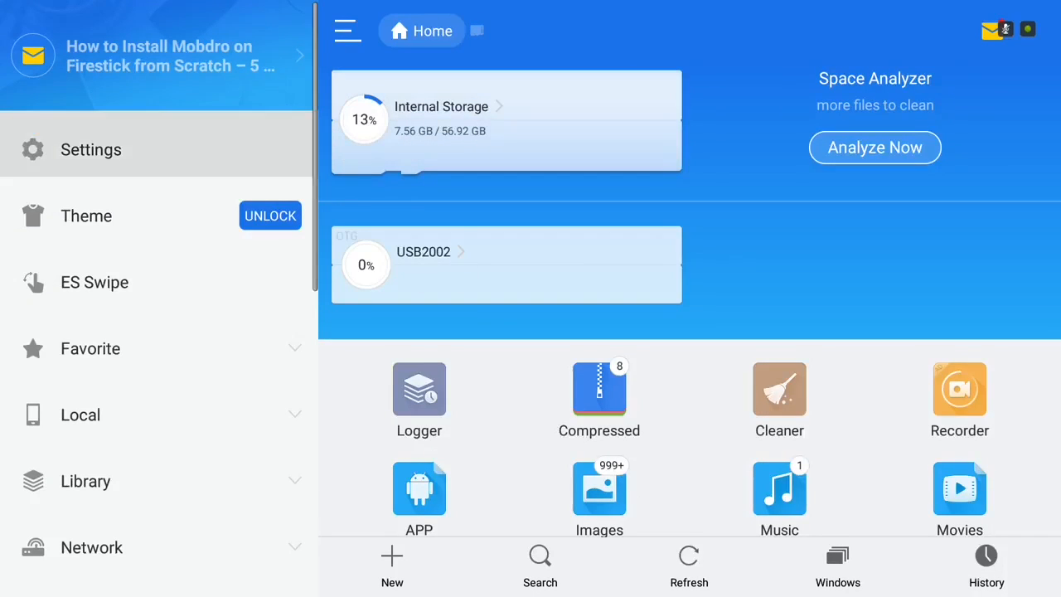
key(Down)
key(Down)
key(Down)
key(Down)
key(Down)
key(Down)
key(Down)
key(Down)
key(Down)
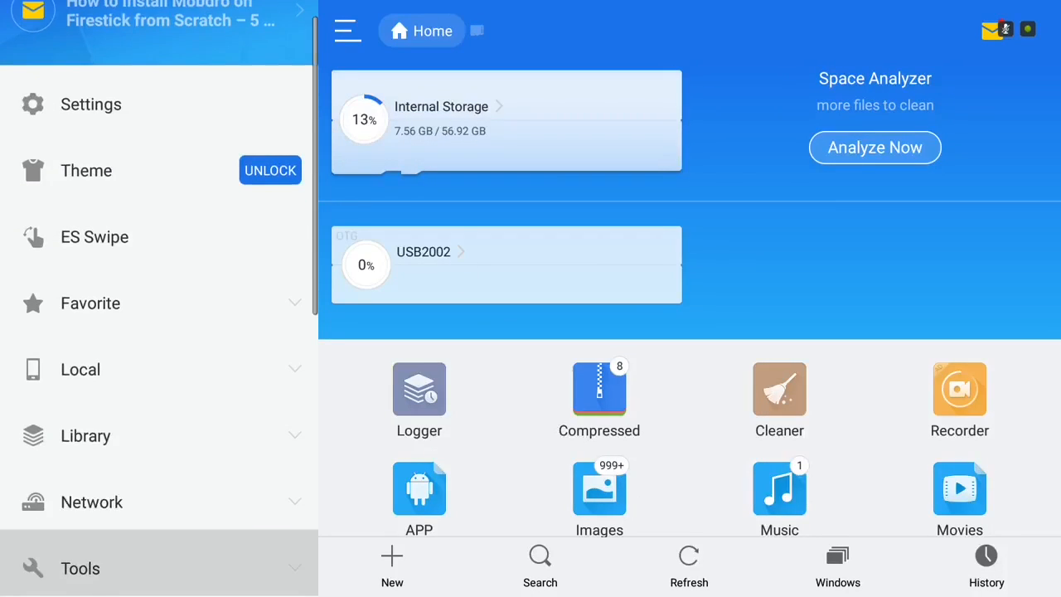
key(Down)
key(Down)
key(Down)
key(Down)
key(Down)
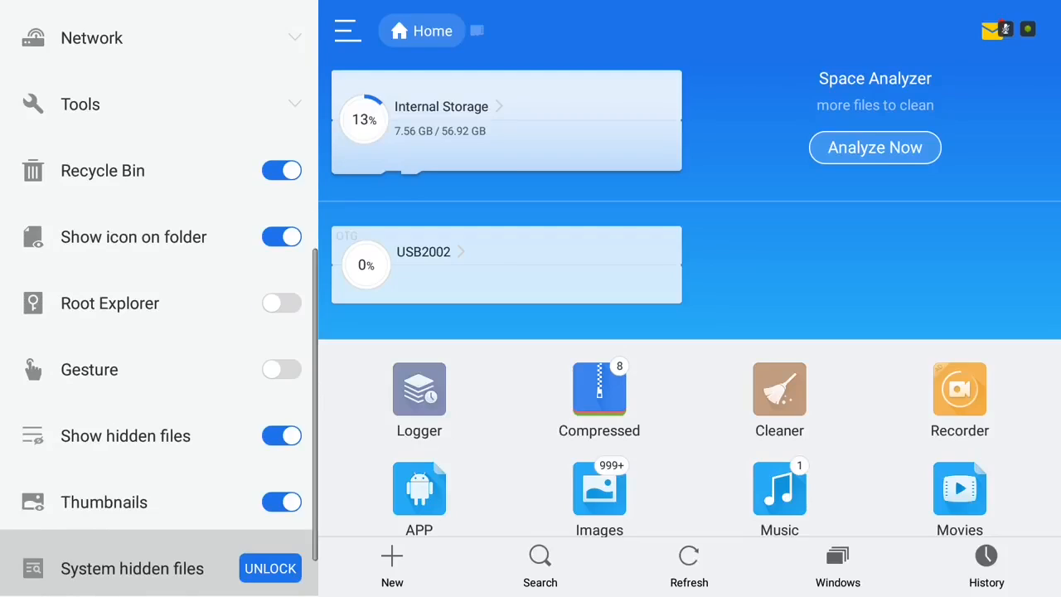
key(Up)
key(Up)
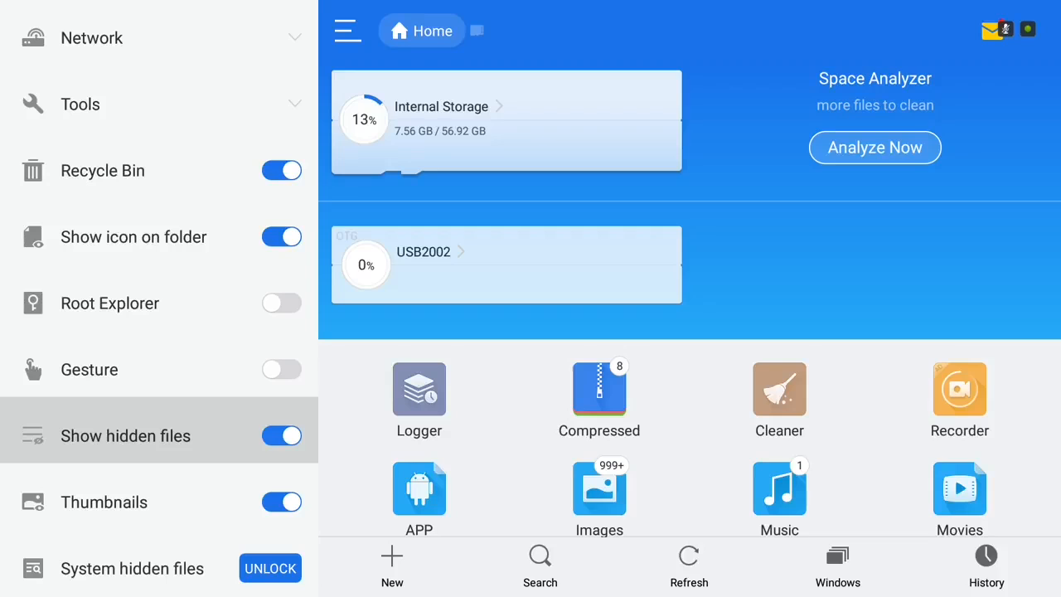
Expand the Local locations and open the device's home folder (sdcard).
key(Up)
key(Up)
key(Up)
key(Up)
key(Up)
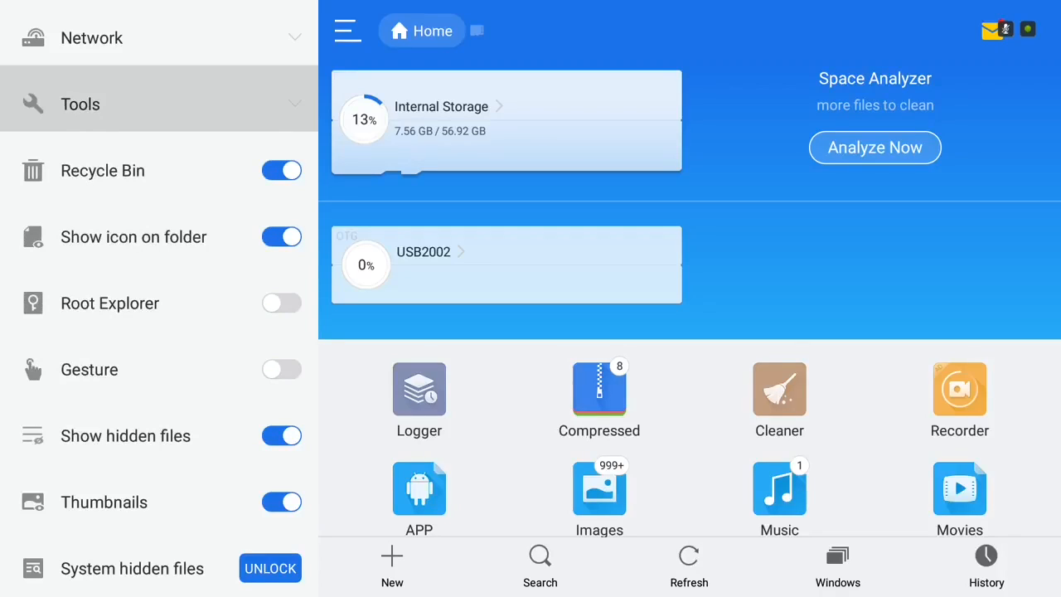
key(Up)
key(Up)
key(Up)
key(Up)
key(Down)
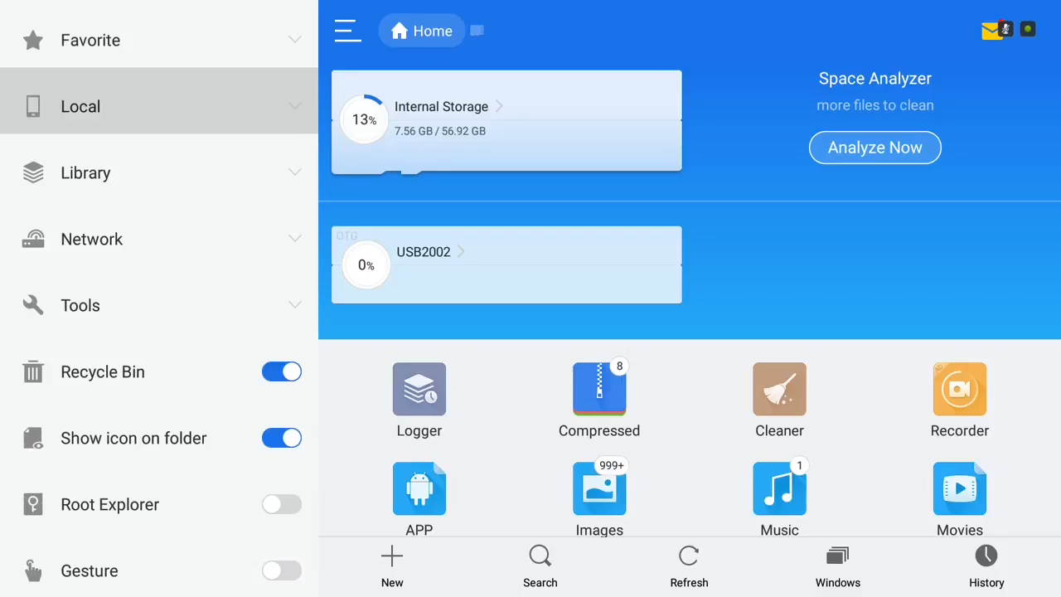
key(Return)
key(Down)
key(Down)
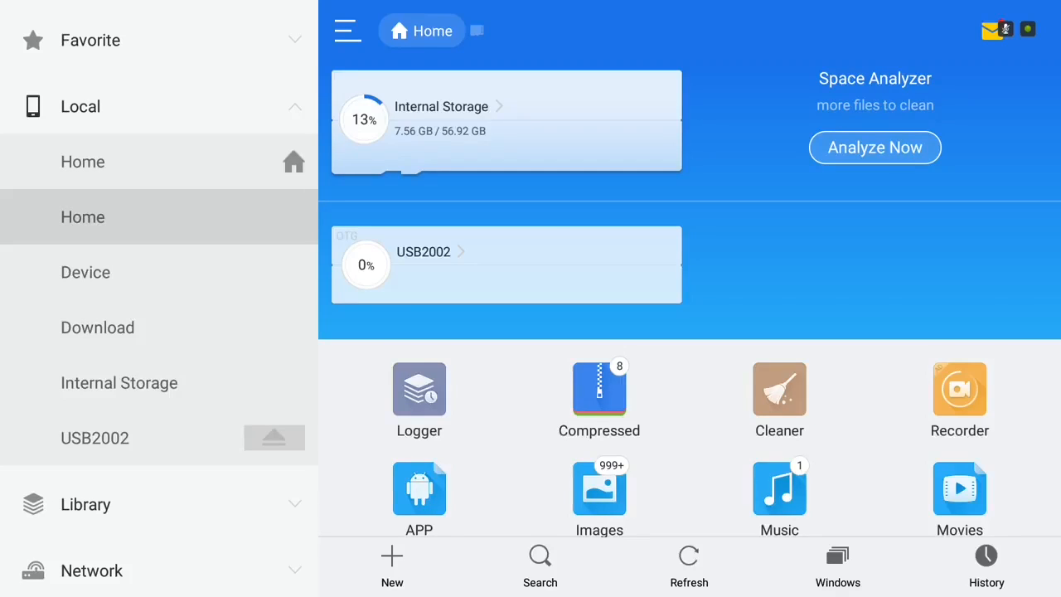
key(Return)
Open the Android folder in sdcard and go into its data subfolder.
key(Right)
key(Down)
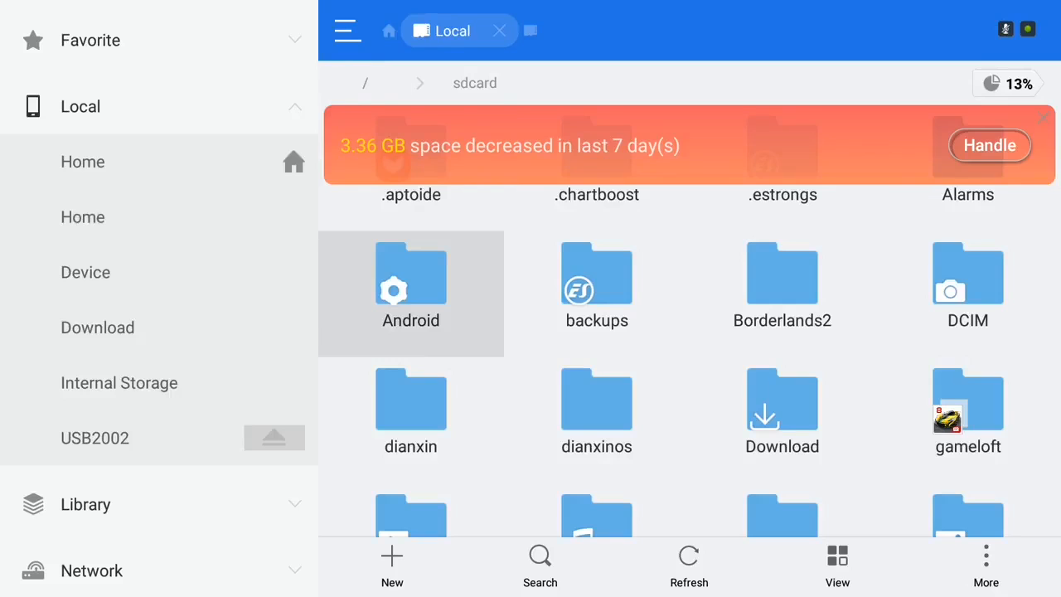
key(Return)
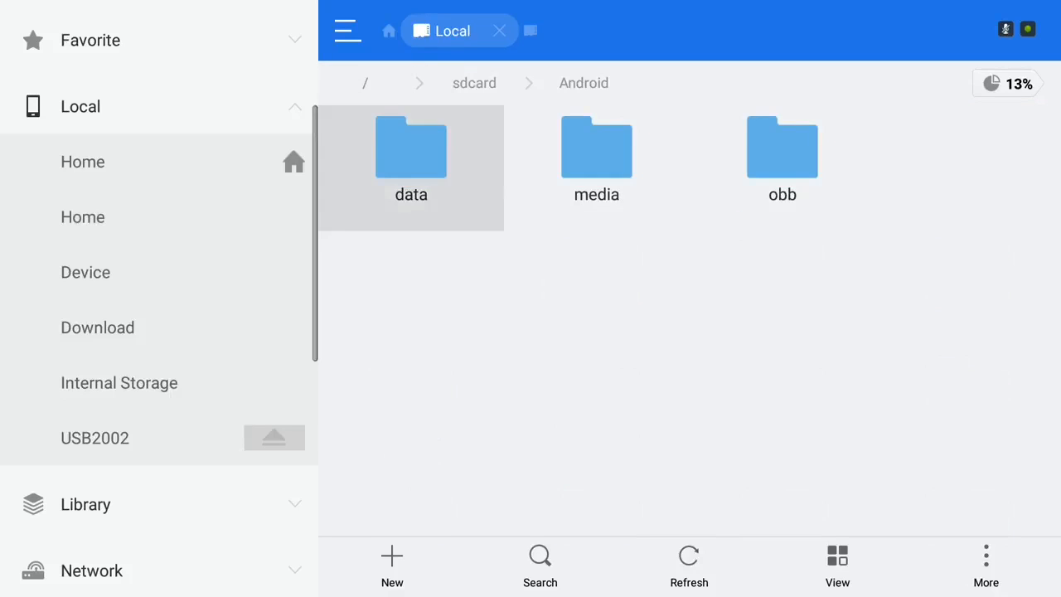
key(Return)
Open the org.xbmc.kodi folder and go through files into the .kodi folder.
key(Right)
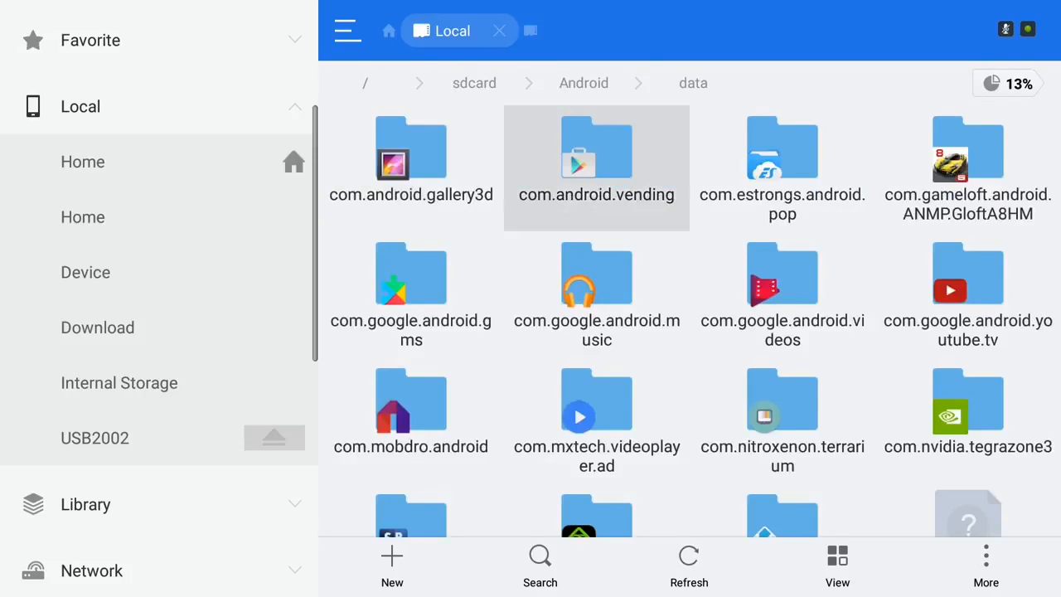
key(Down)
key(Down)
key(Down)
key(Right)
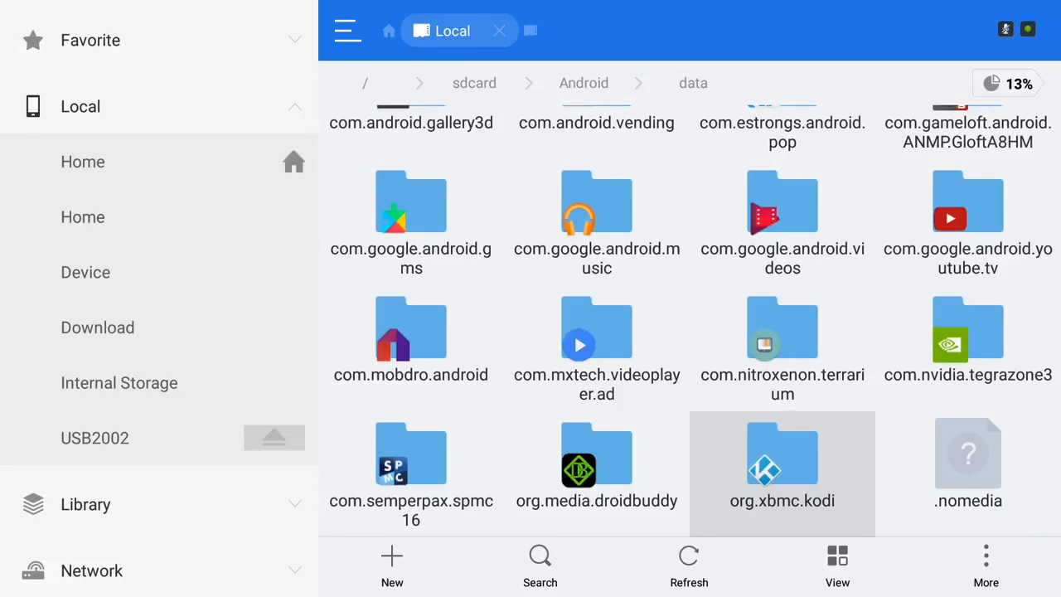
key(Return)
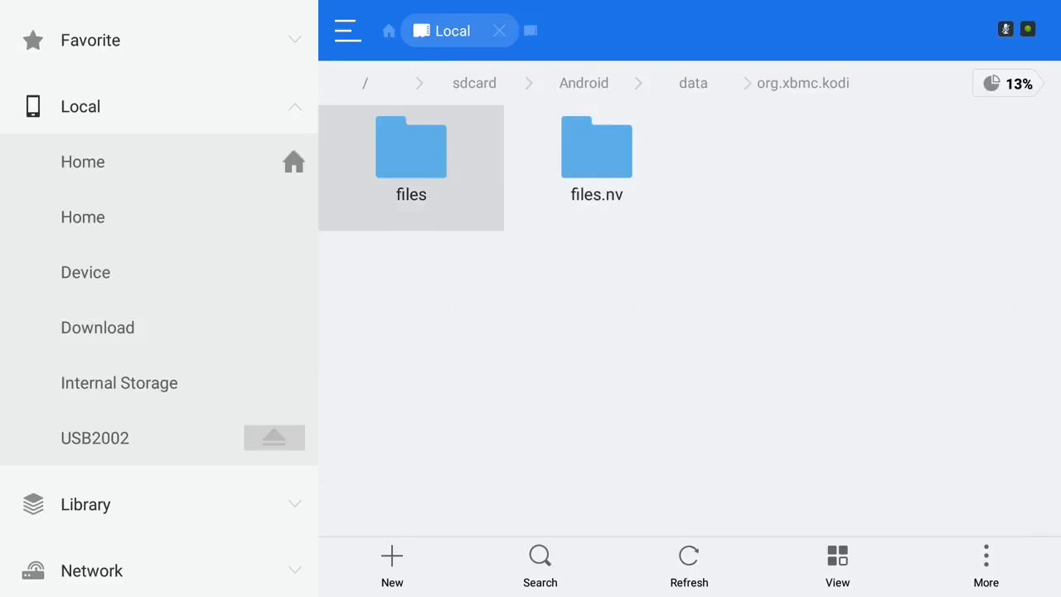
key(Return)
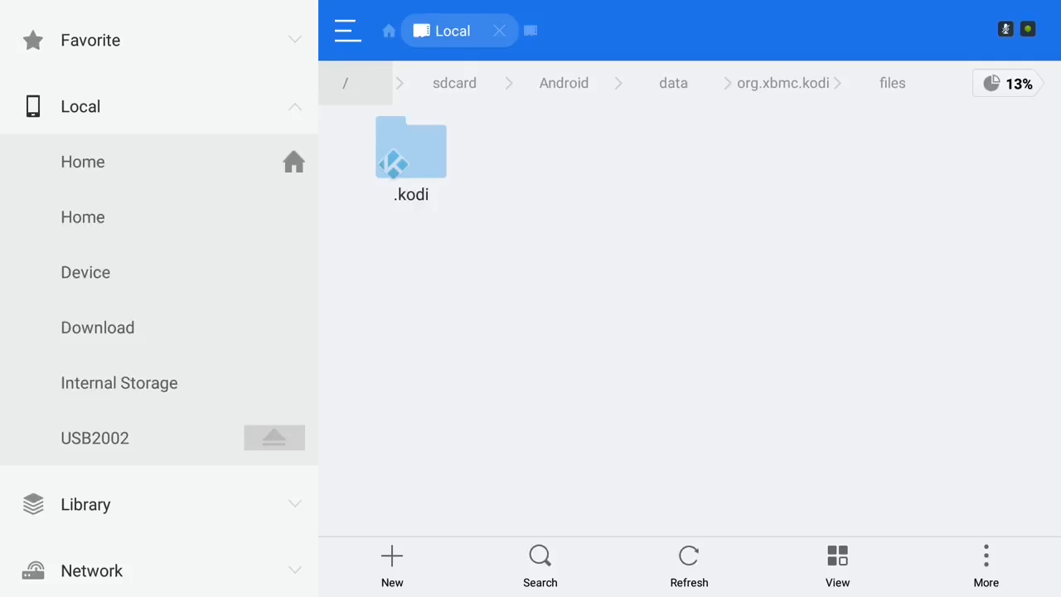
key(Down)
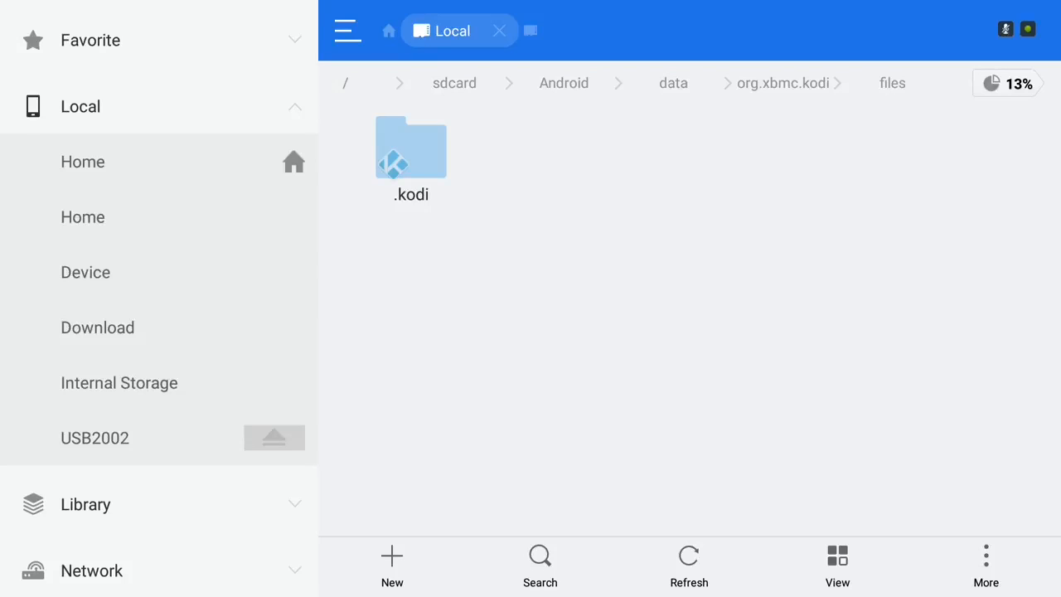
key(Left)
key(Up)
key(Up)
key(Up)
key(Right)
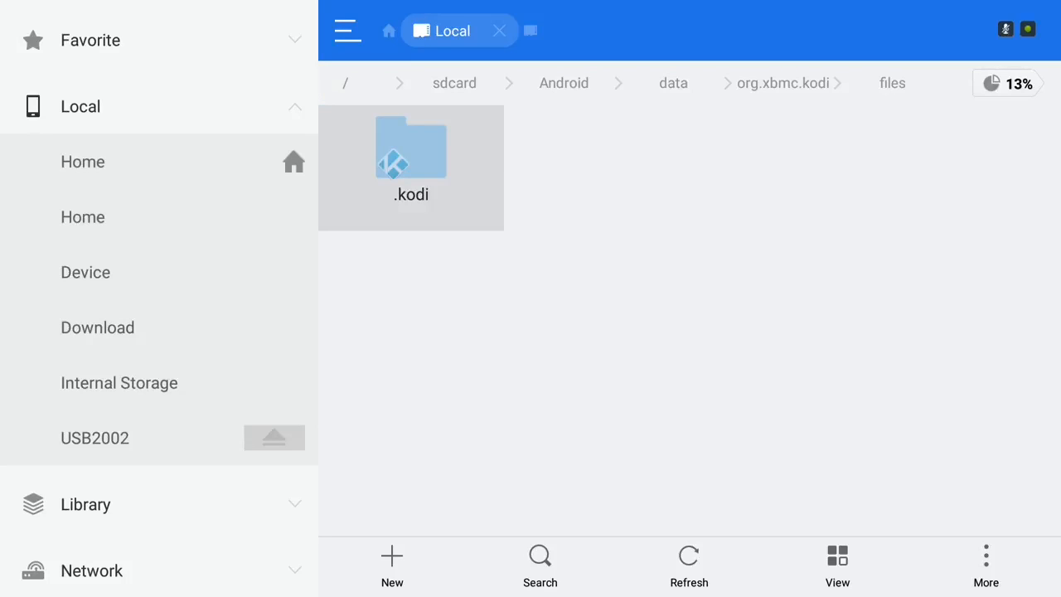
key(Return)
Look over the folders and wallpaper images stored in the .kodi folder.
key(Right)
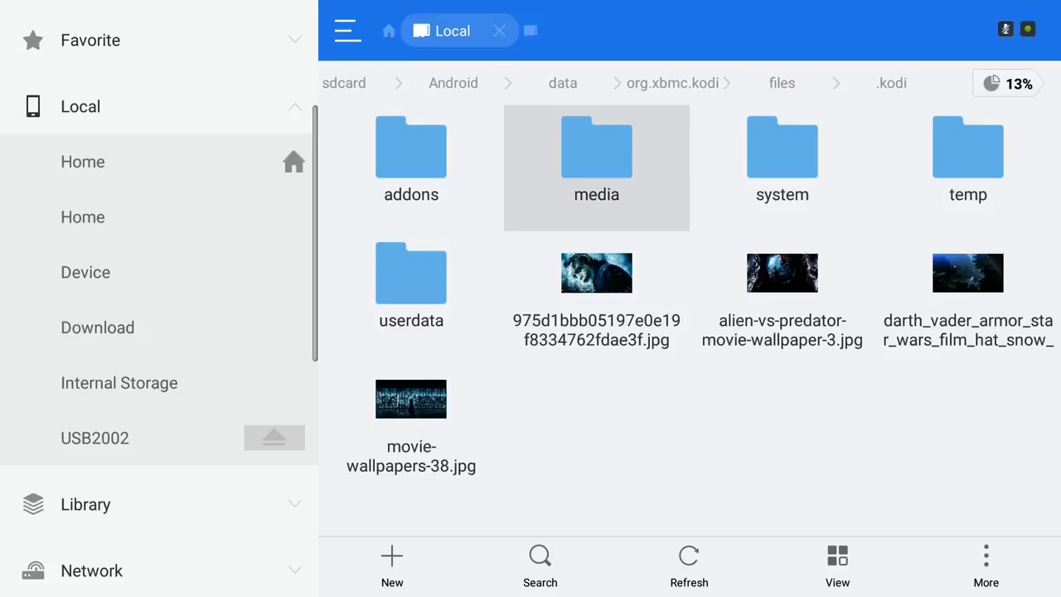
key(Left)
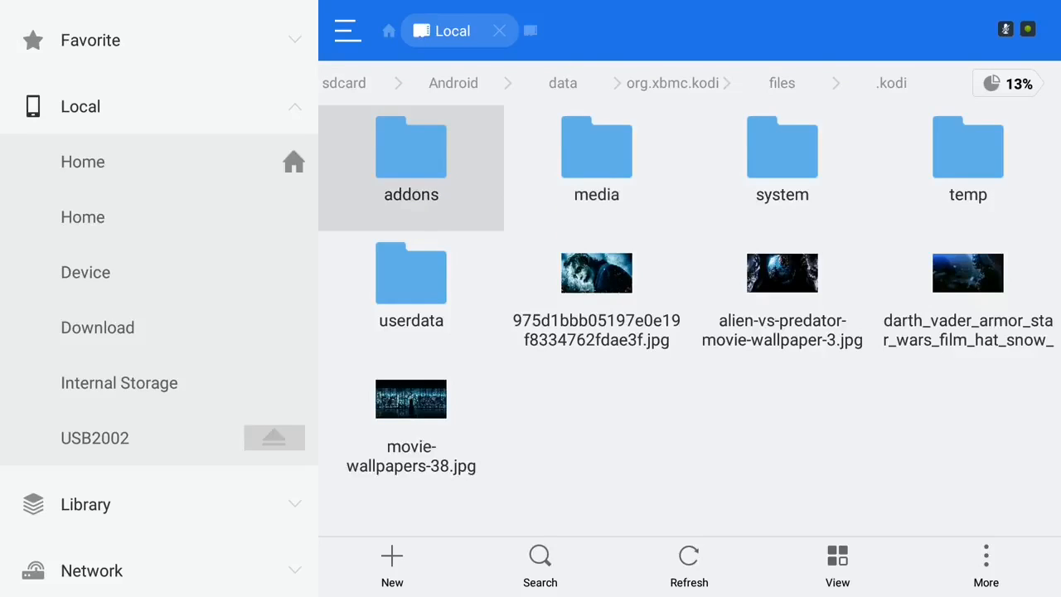
key(Down)
key(Right)
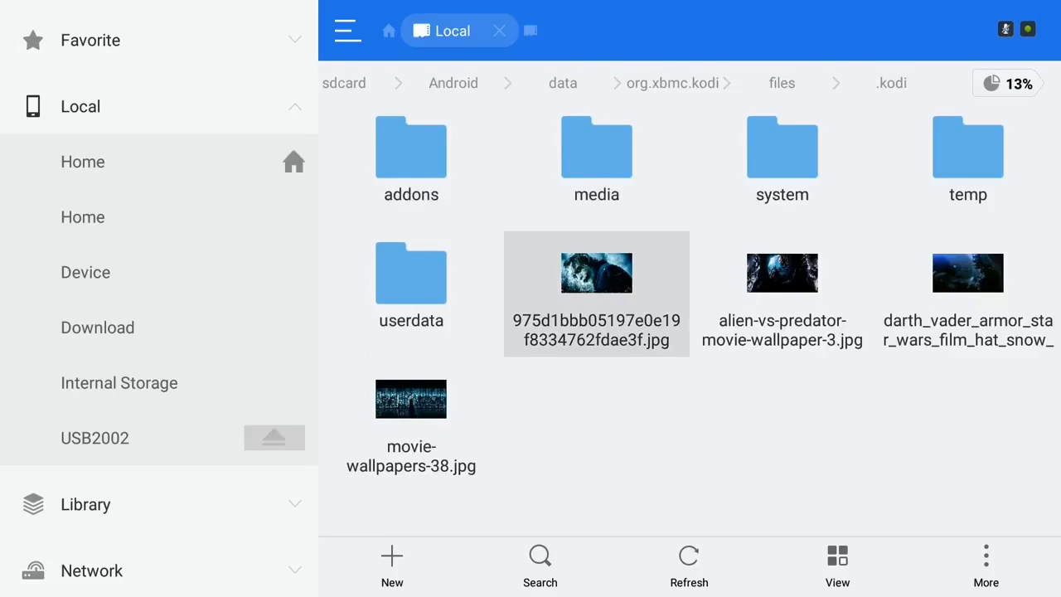
key(Right)
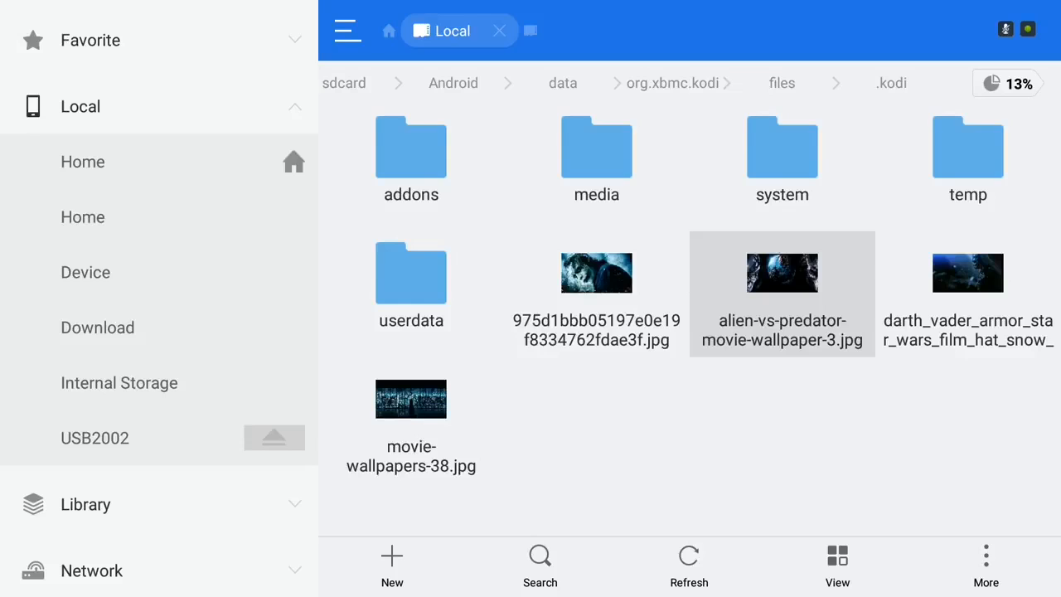
key(Left)
key(Left)
key(Up)
key(Right)
key(Right)
key(Right)
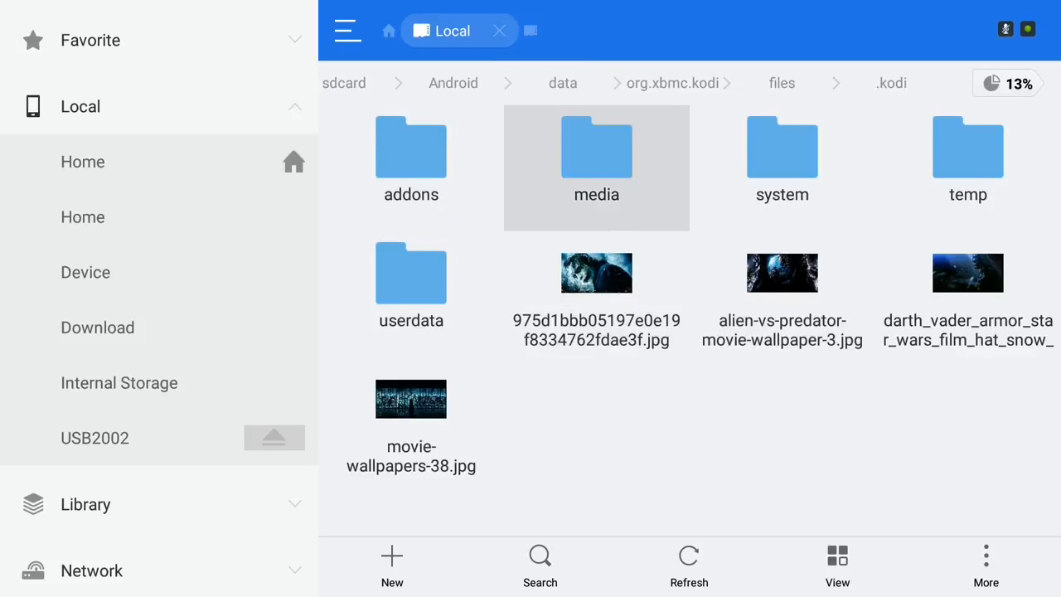
Open the userdata folder inside .kodi.
key(Left)
key(Left)
key(Left)
key(Down)
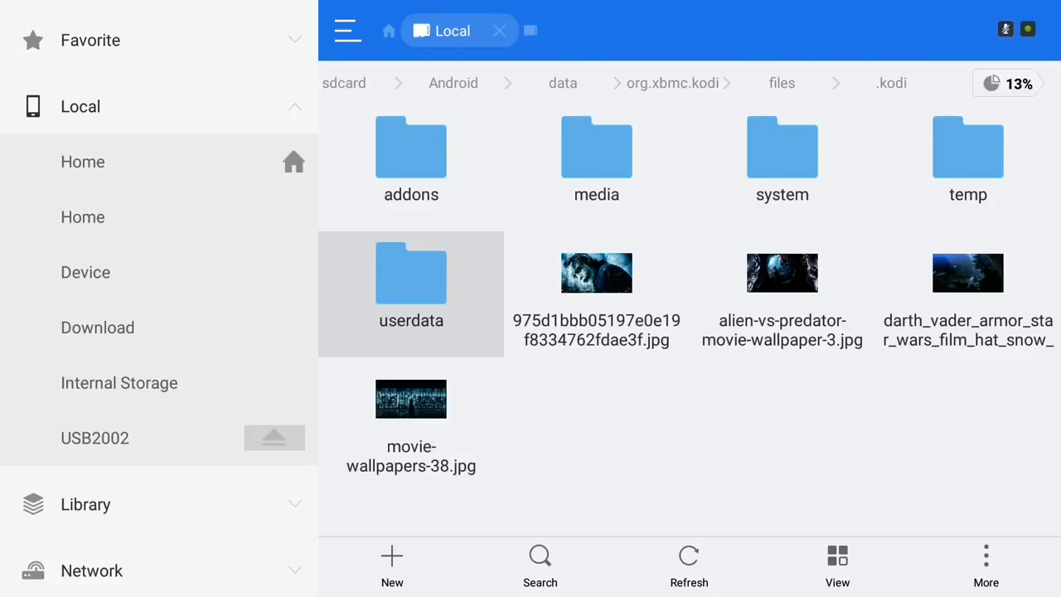
key(Return)
Create a new folder named backgrounds inside the userdata folder.
key(Right)
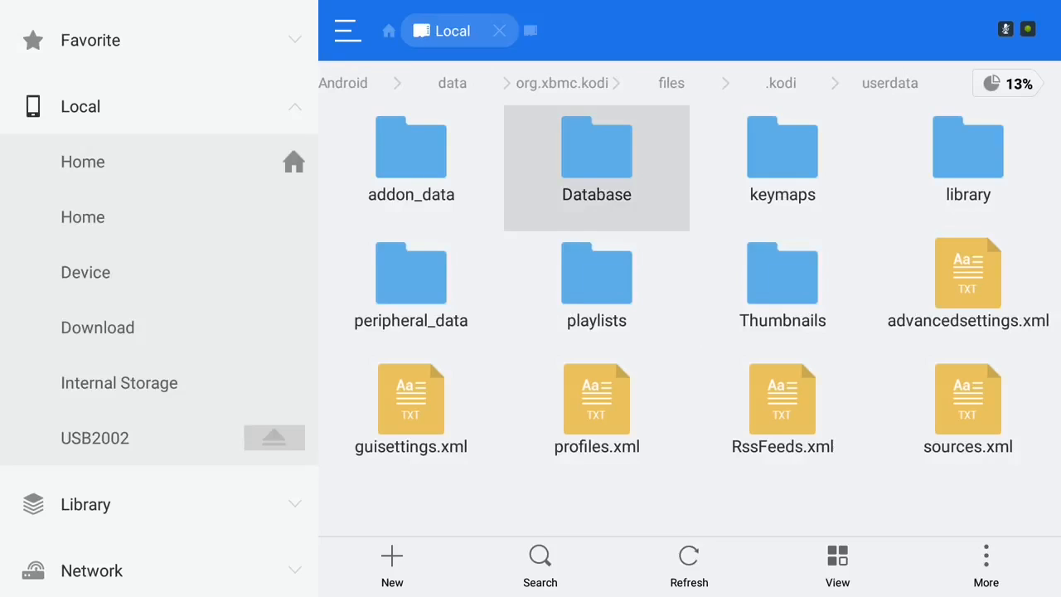
key(Left)
key(Down)
key(Down)
key(Down)
key(Down)
key(Down)
key(Down)
key(Down)
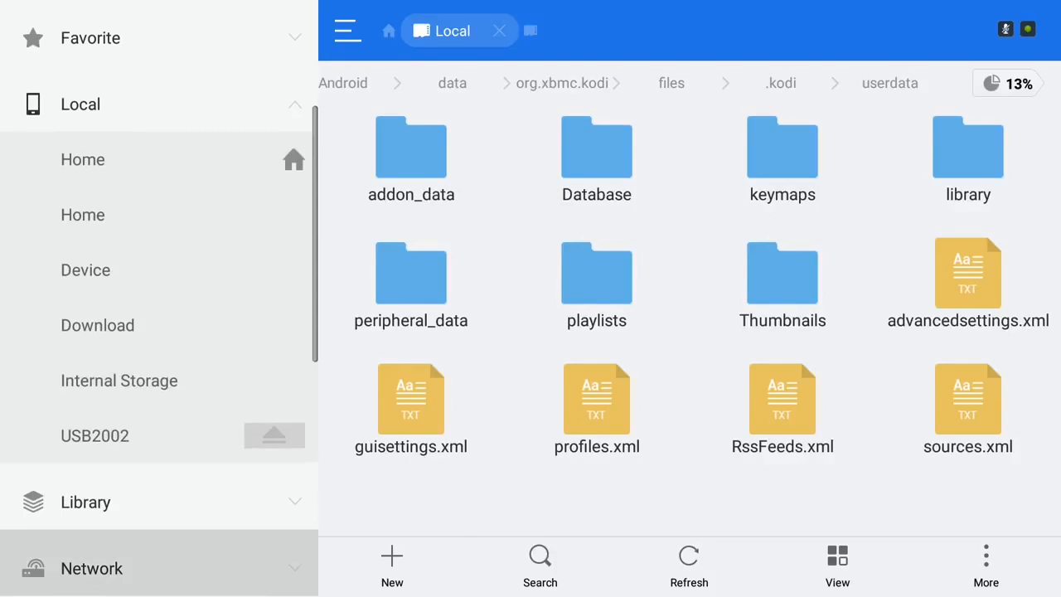
key(Right)
key(Return)
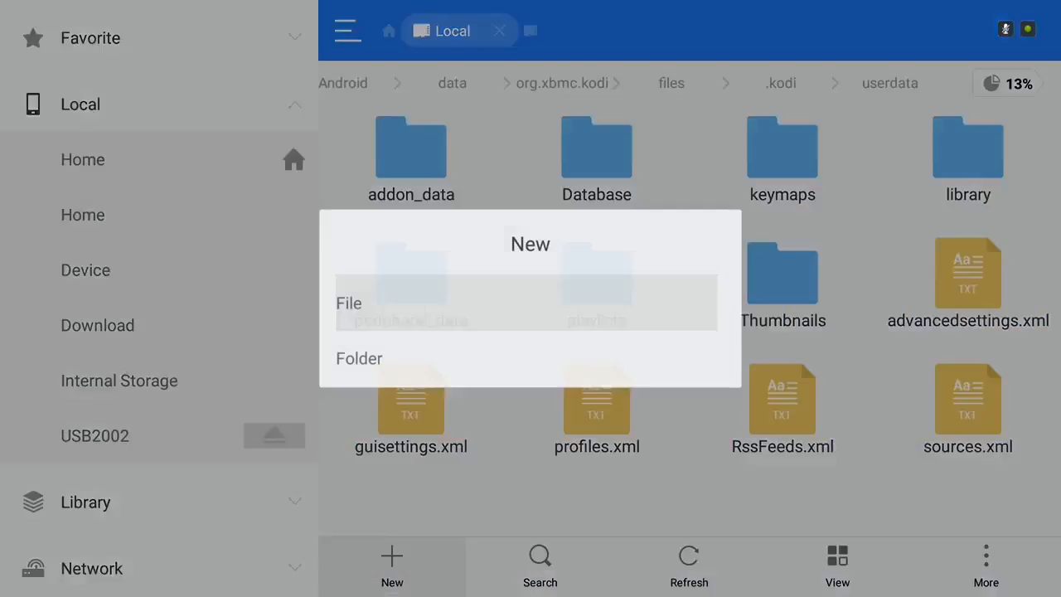
key(Down)
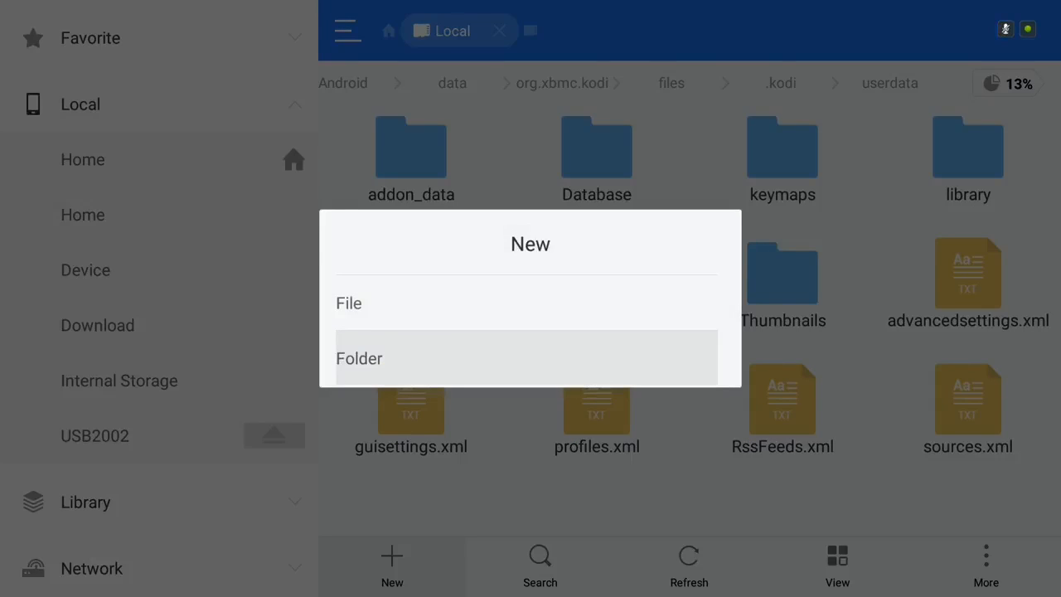
key(Return)
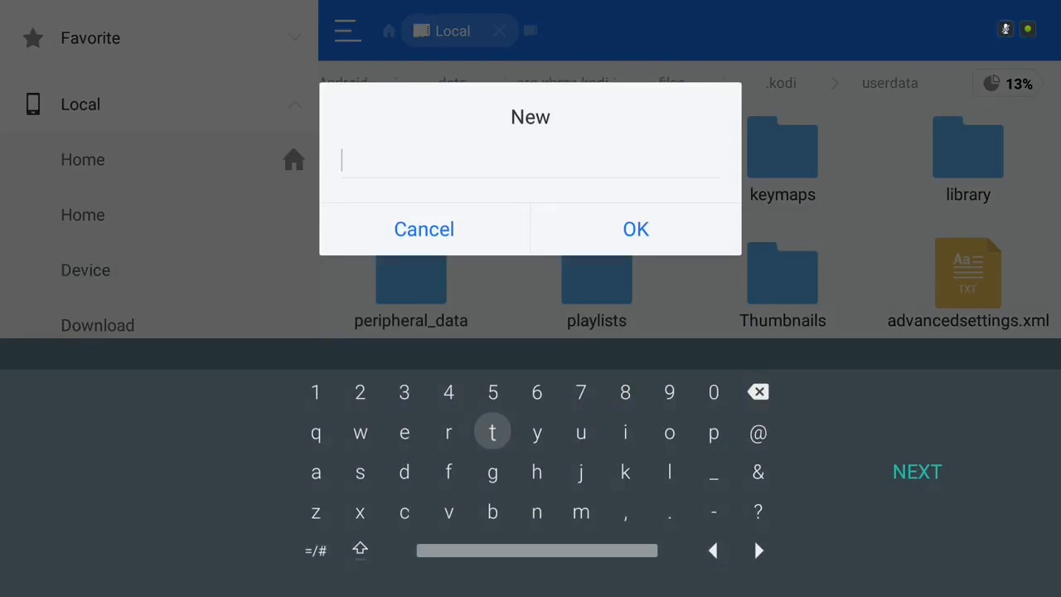
text(backgriunds)
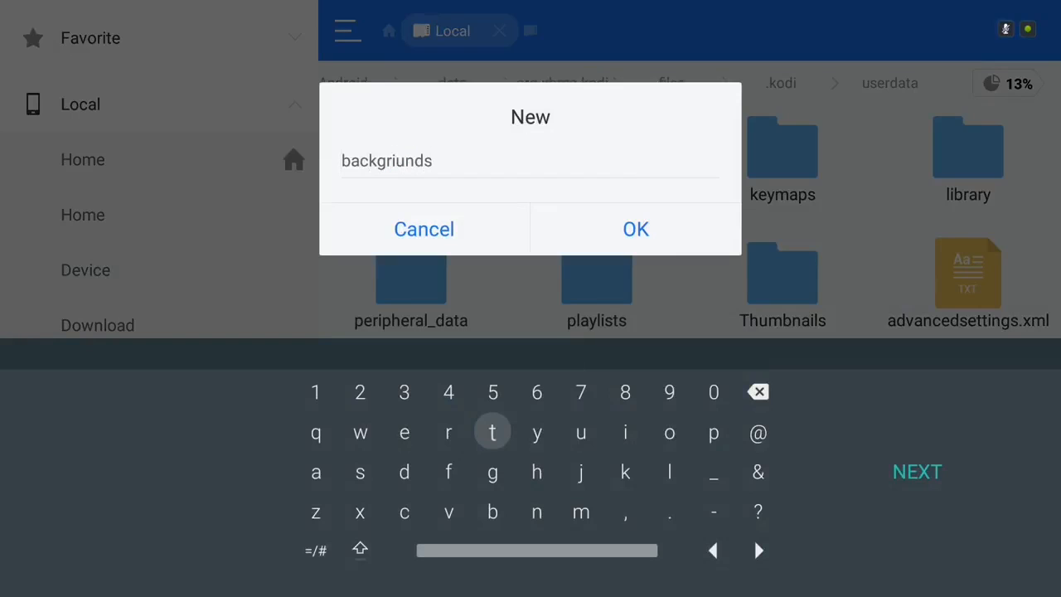
key(BackSpace)
key(BackSpace)
key(BackSpace)
key(BackSpace)
key(BackSpace)
text(ounds)
key(Down)
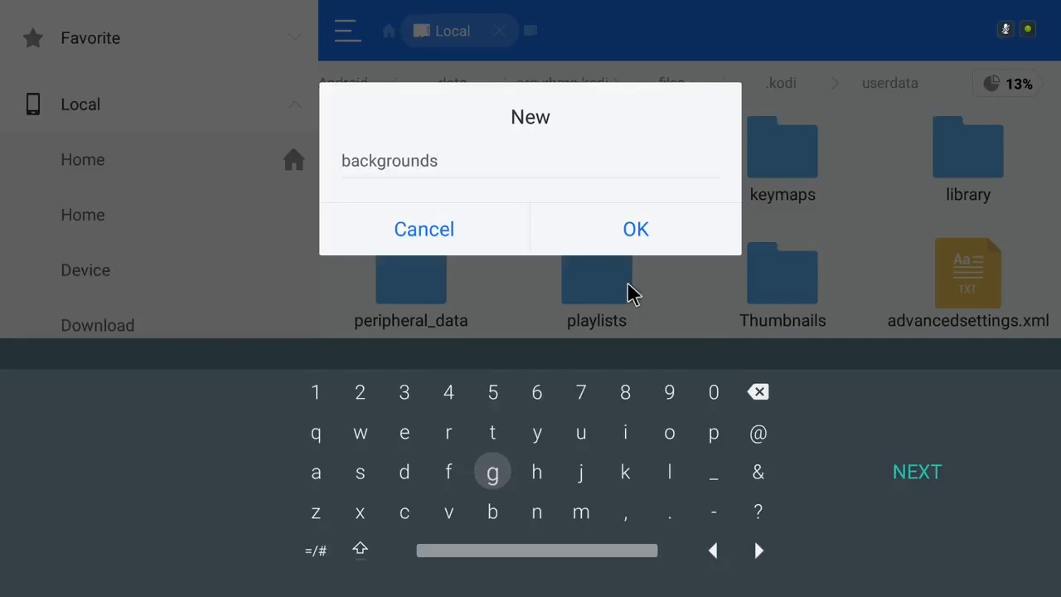
click(634, 238)
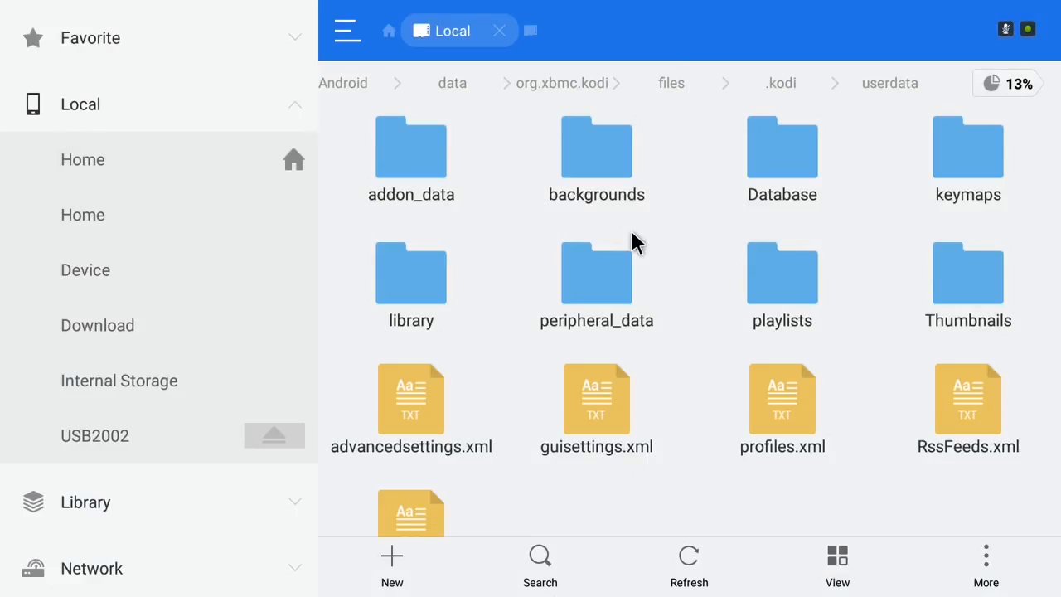
Locate the new backgrounds folder in userdata, and return to the parent .kodi folder.
key(Left)
key(Up)
key(Right)
key(Up)
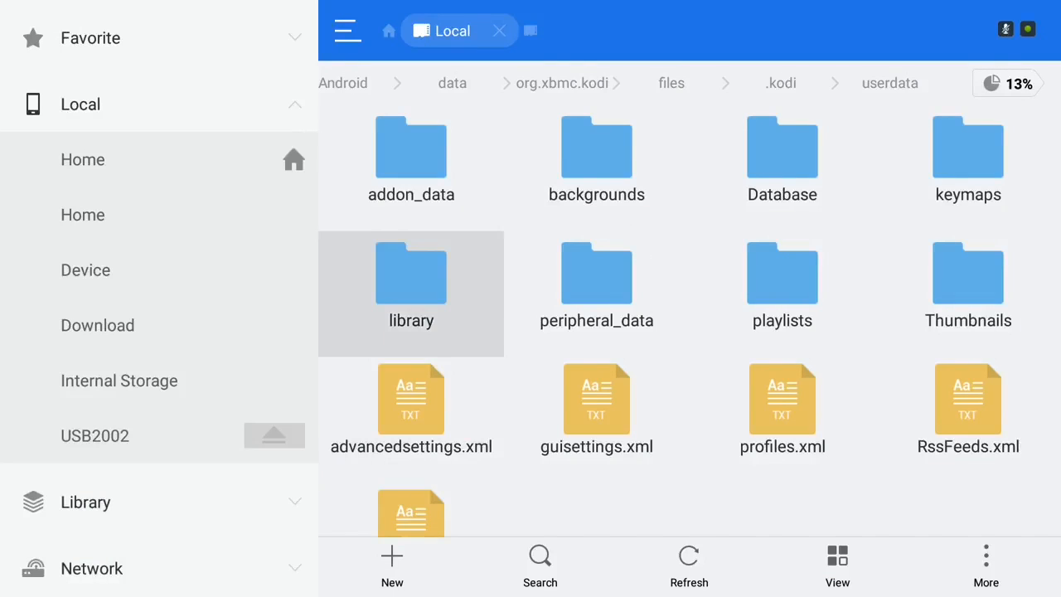
key(Up)
key(Right)
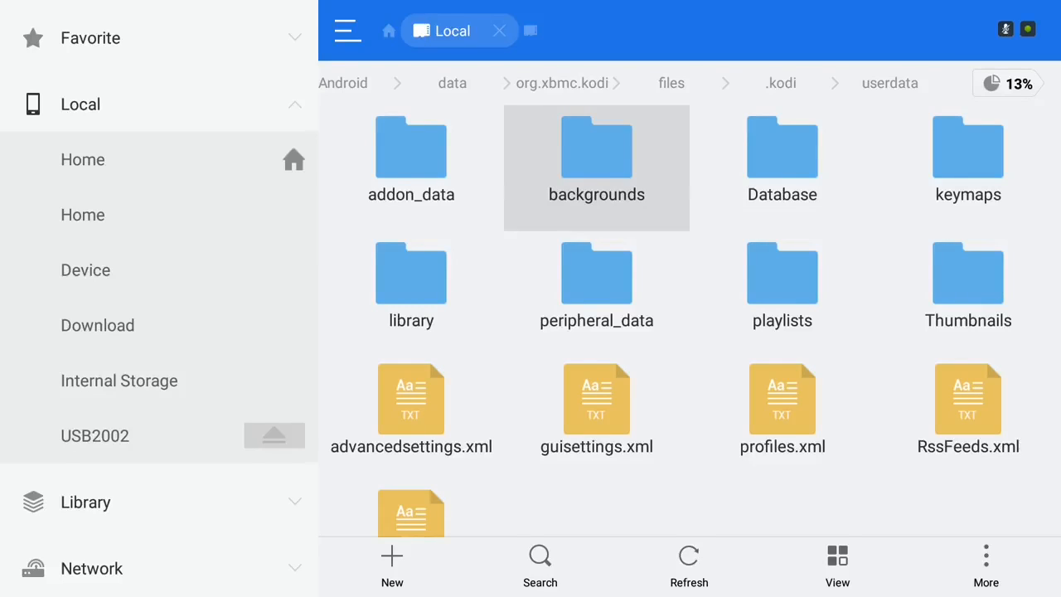
key(Left)
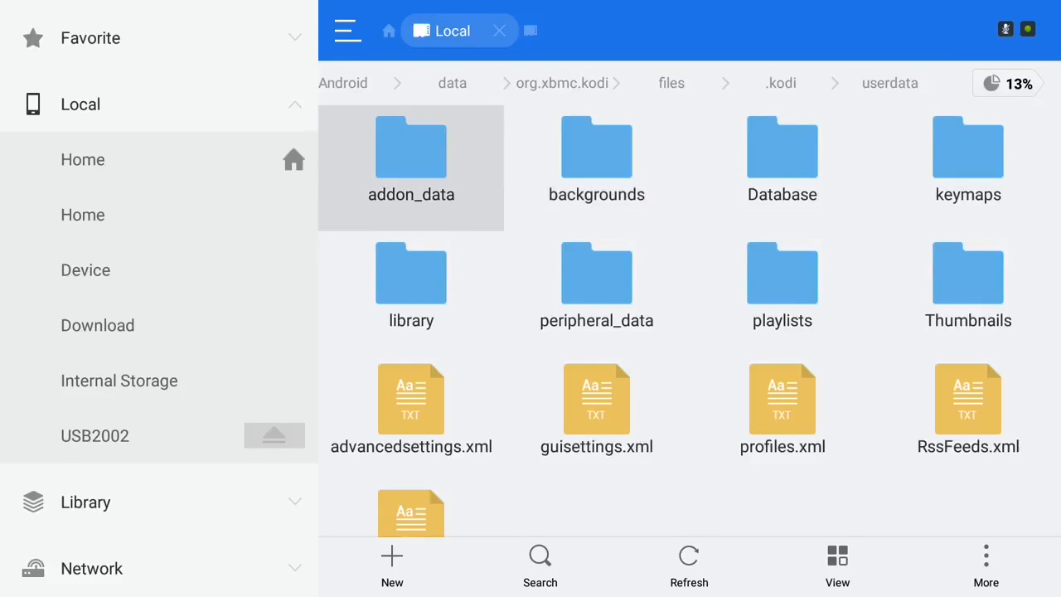
key(Escape)
Copy the four wallpaper images in the .kodi folder, from 975d1bbb05197e0e19f8334762fdae3f.jpg to movie-wallpapers-38.jpg.
key(Right)
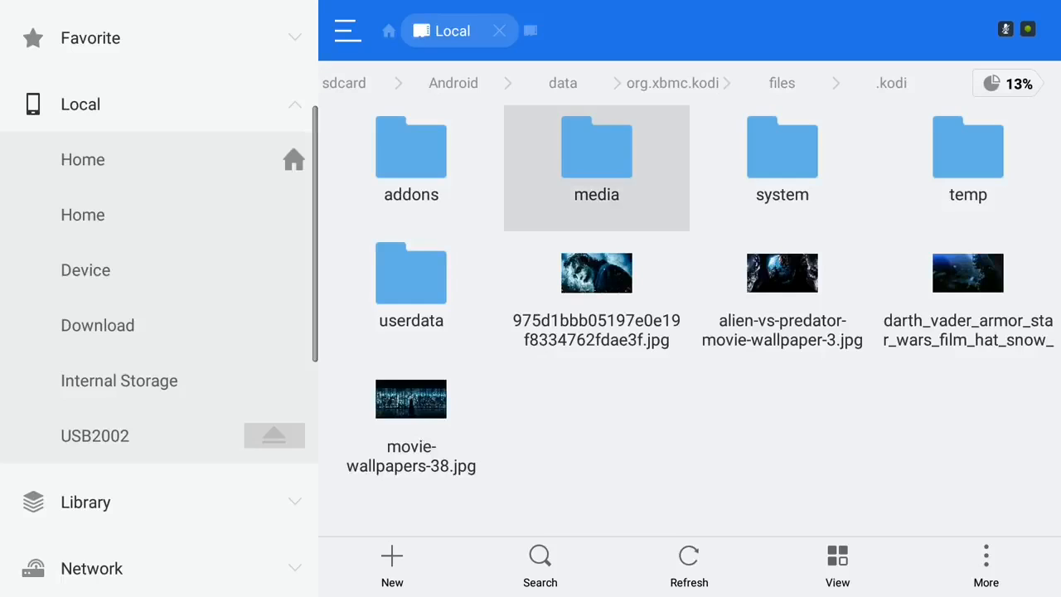
key(Down)
key(Return)
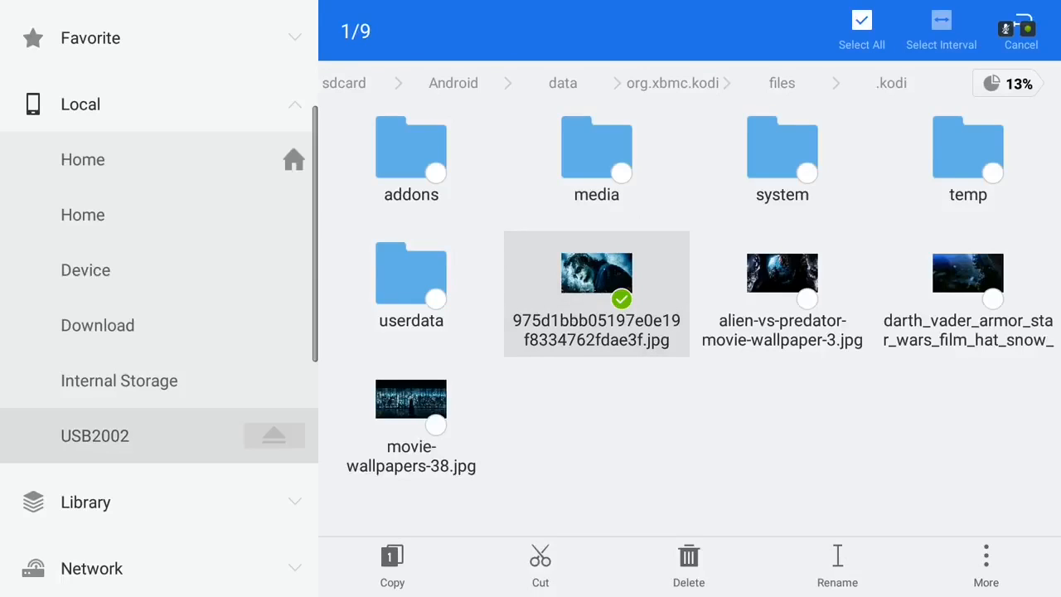
key(Down)
key(Up)
key(Right)
key(Return)
key(Right)
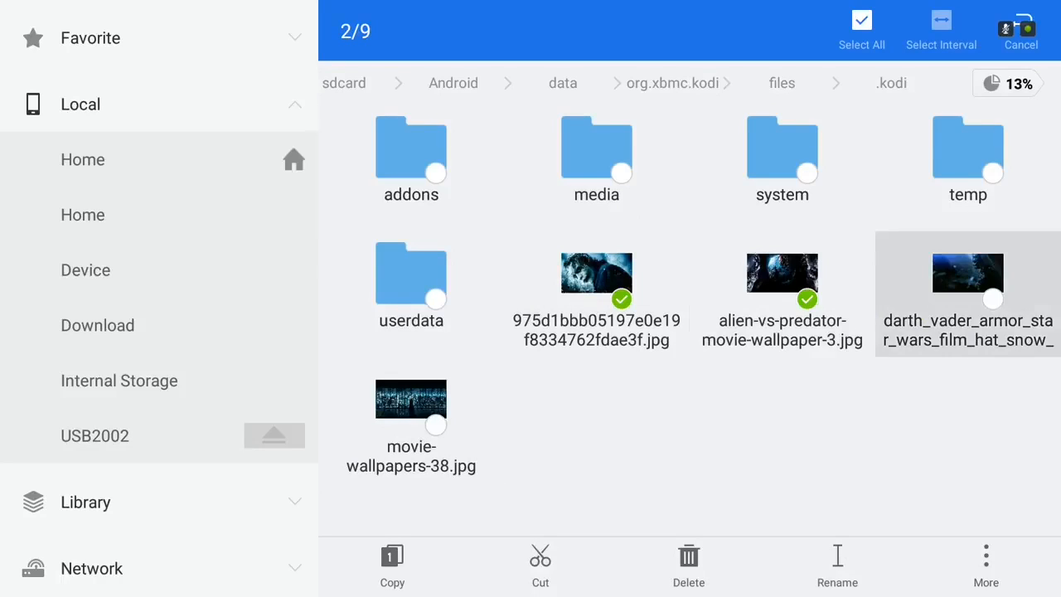
key(Return)
key(Left)
key(Left)
key(Down)
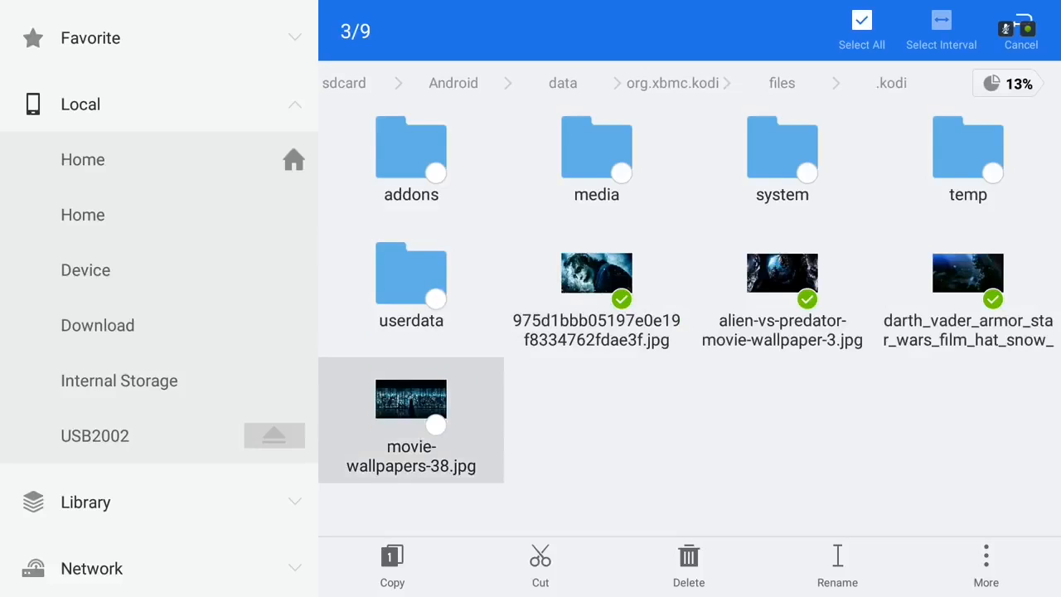
key(Return)
key(Down)
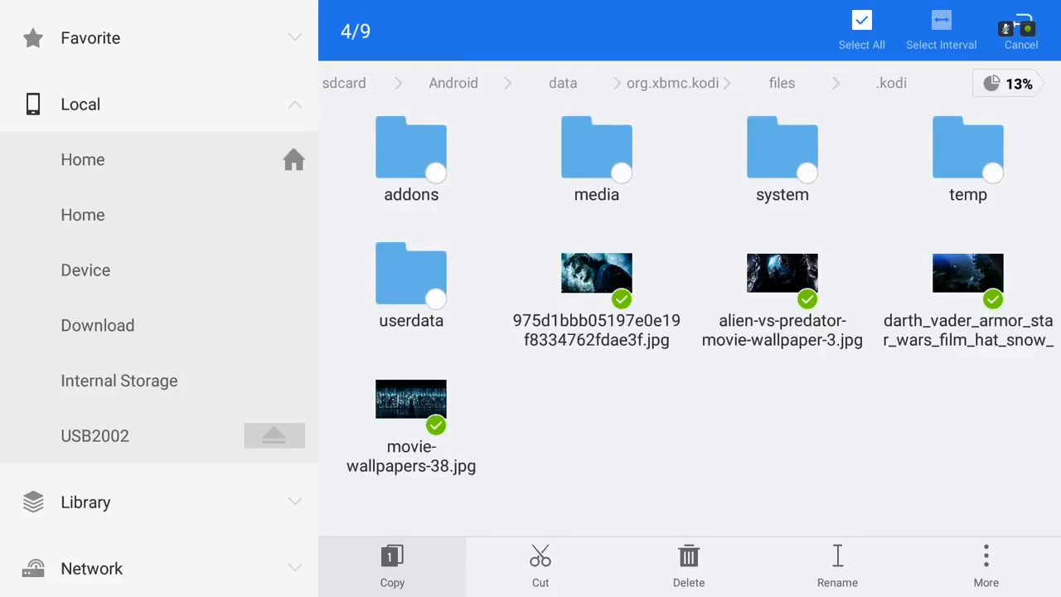
key(Return)
Open the backgrounds folder inside userdata.
key(Left)
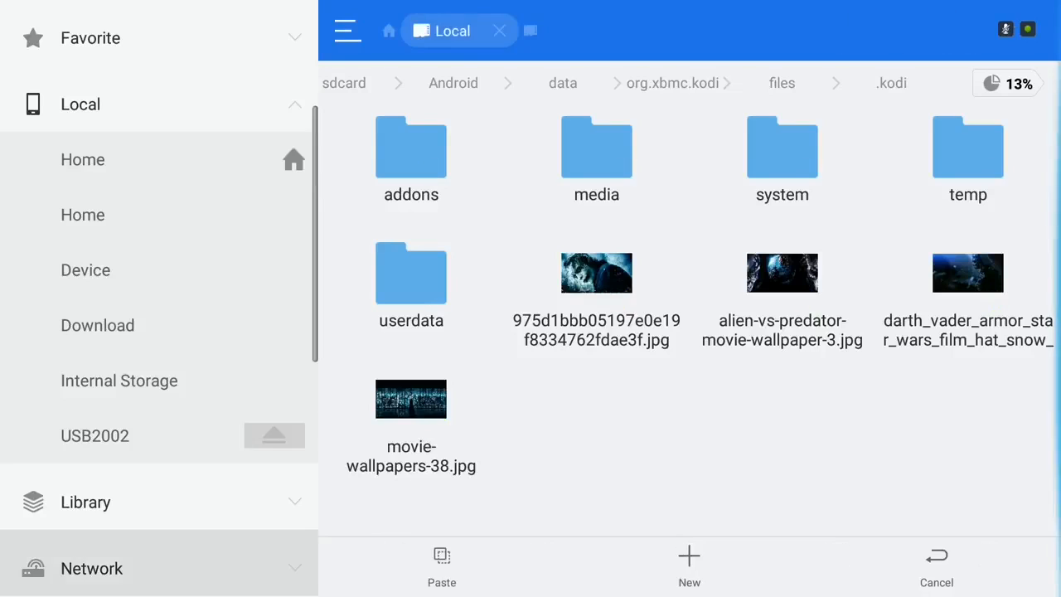
key(Up)
key(Up)
key(Up)
key(Up)
key(Right)
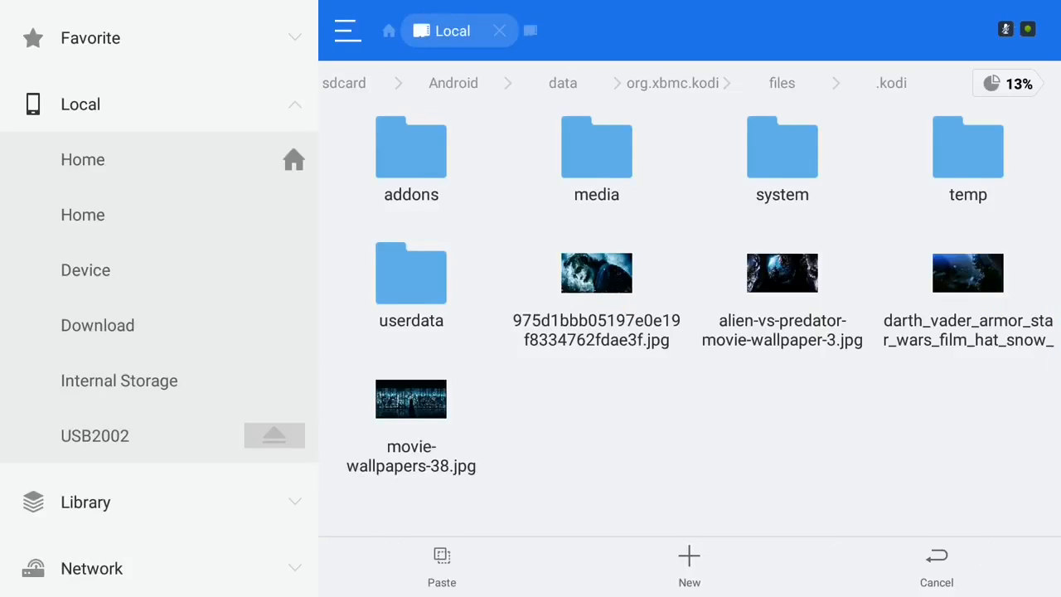
key(Left)
key(Right)
key(Up)
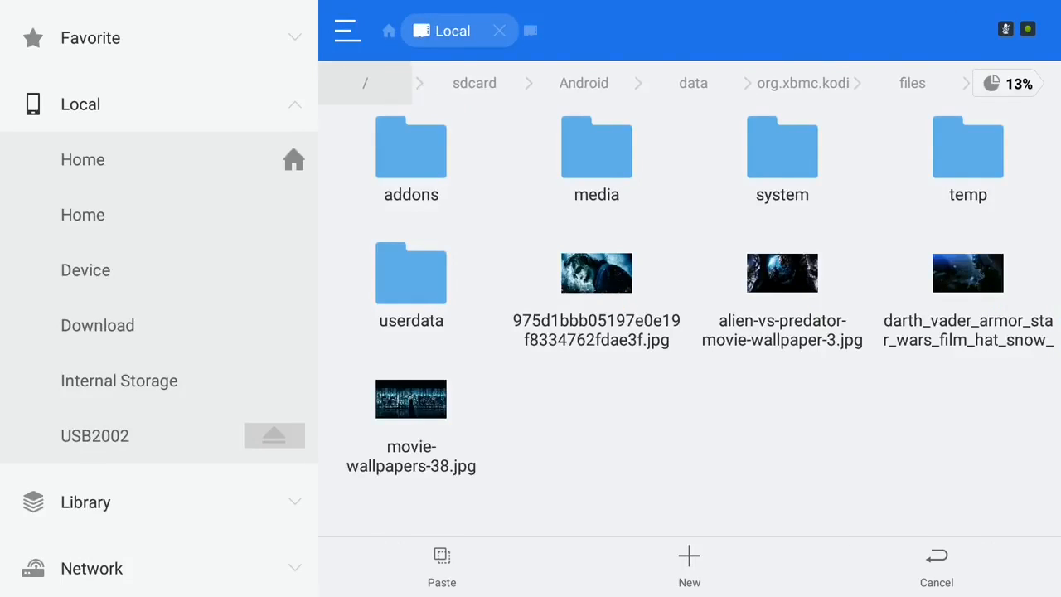
key(Down)
key(Down)
key(Left)
key(Left)
key(Up)
key(Up)
key(Up)
key(Up)
key(Up)
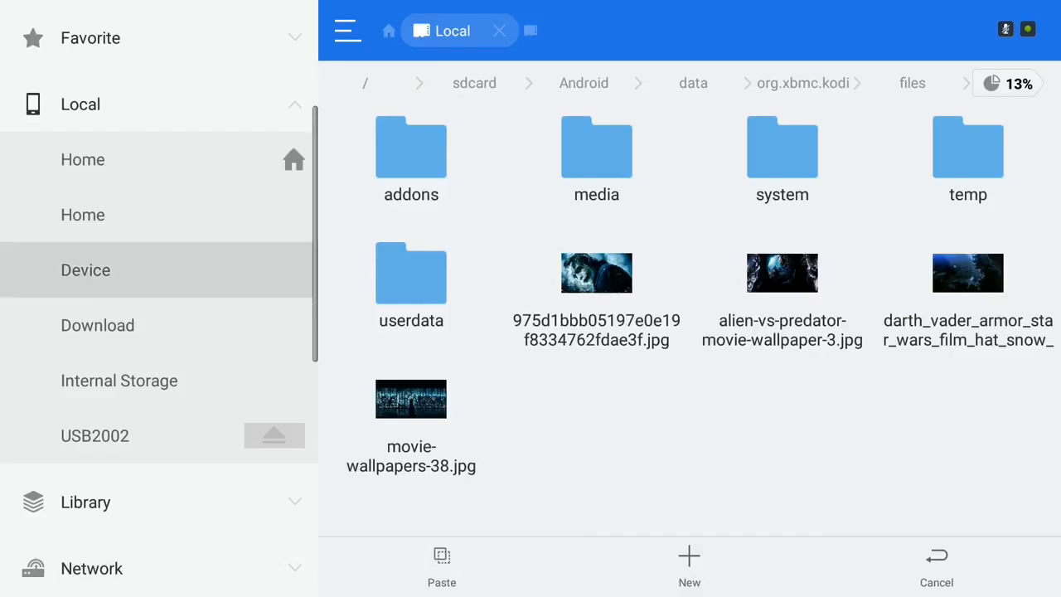
key(Right)
key(Return)
key(Right)
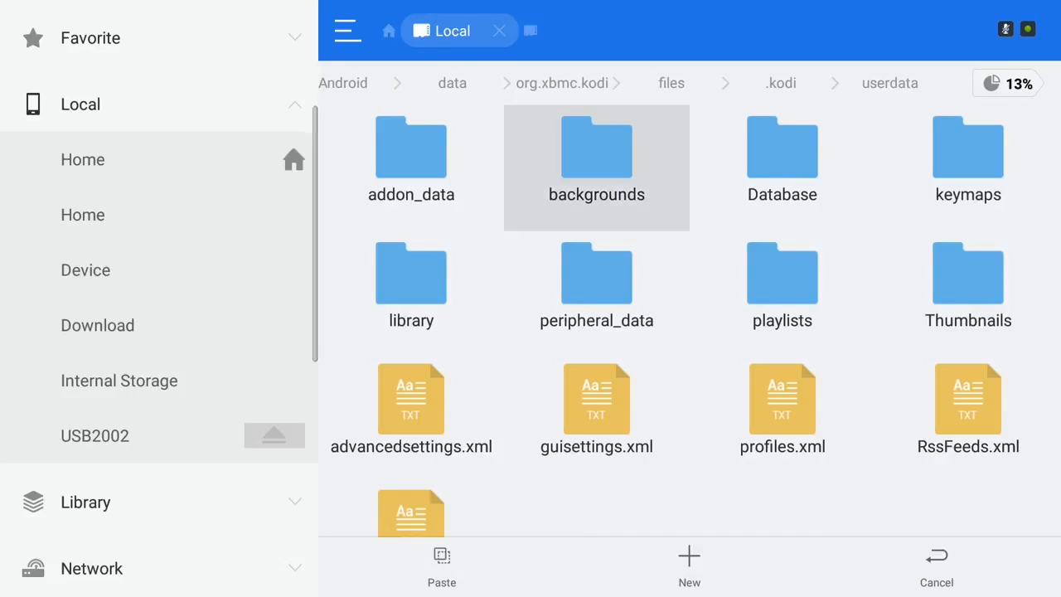
key(Return)
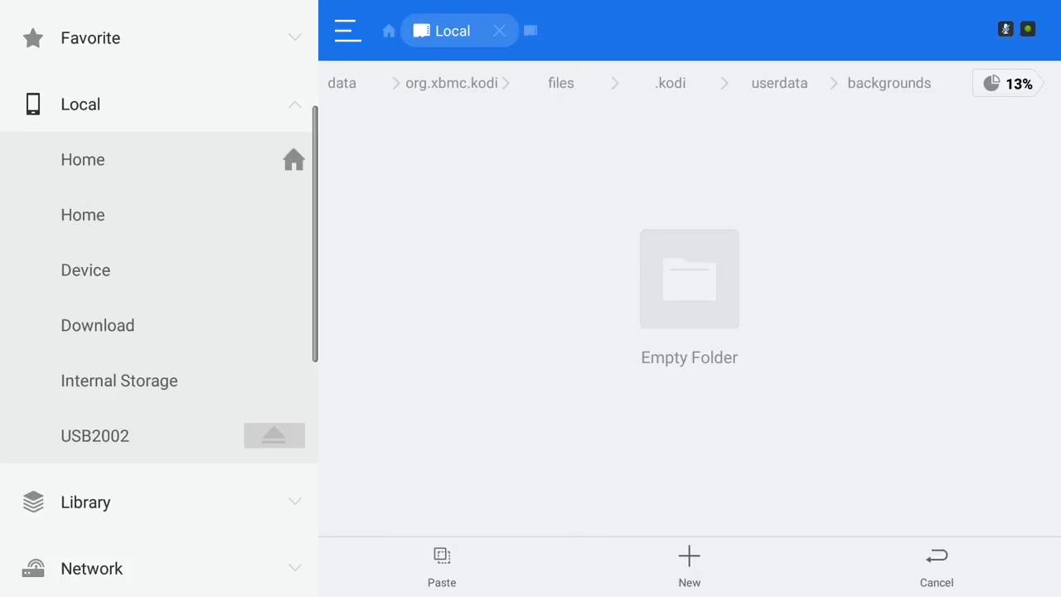
Paste the copied wallpaper images into the empty backgrounds folder.
key(Left)
key(Down)
key(Down)
key(Down)
key(Down)
key(Down)
key(Right)
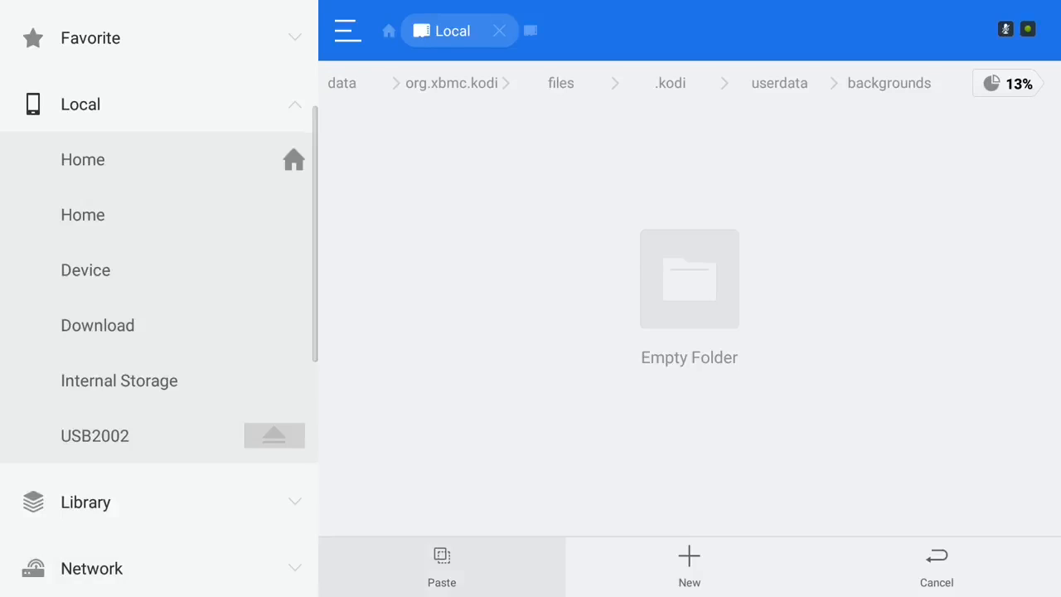
key(Return)
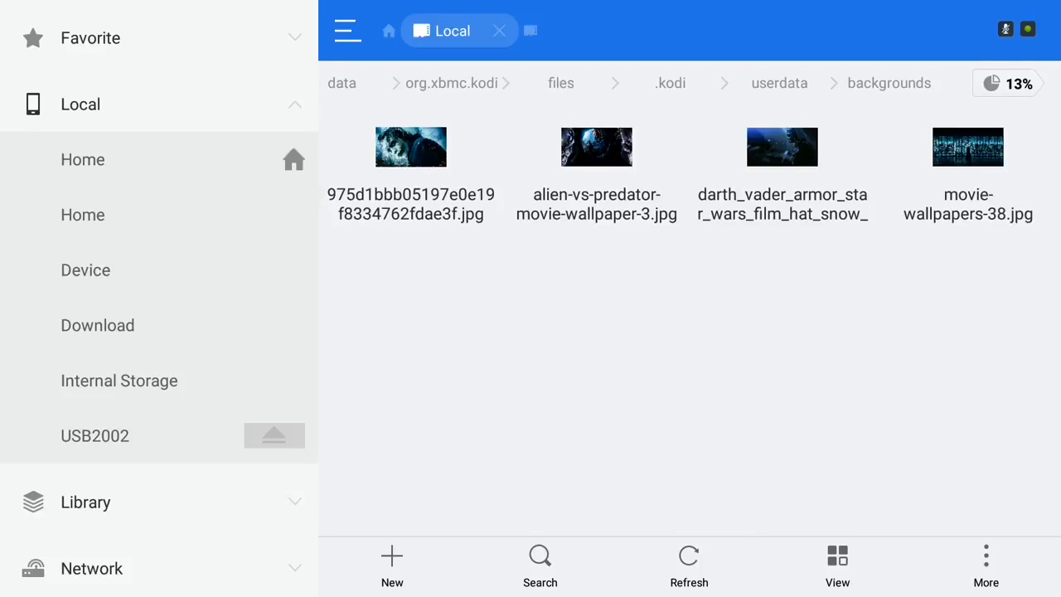
Return to the device's home screen and launch Kodi.
key(Home)
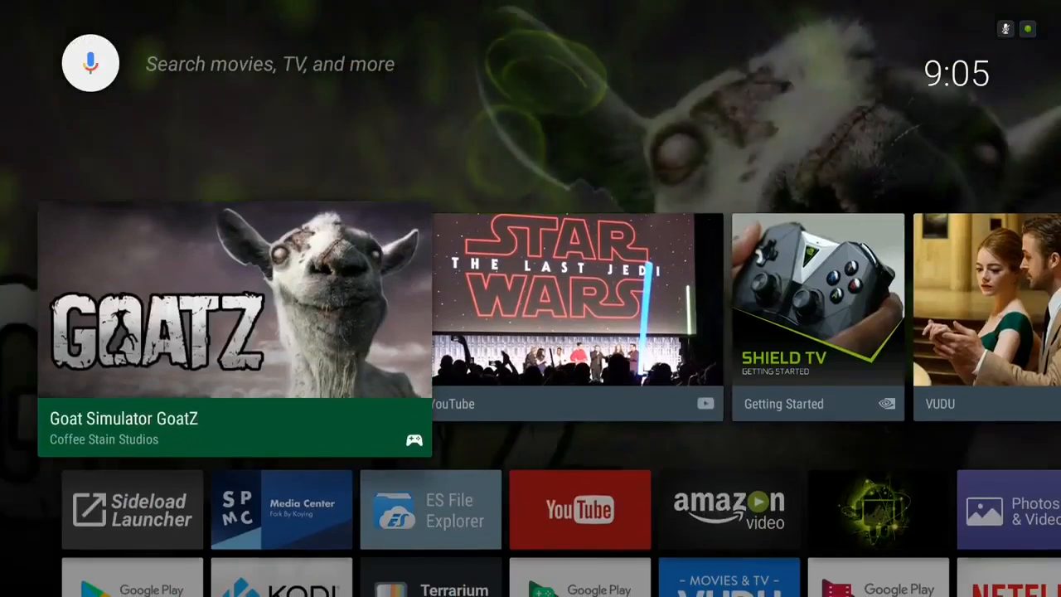
key(Down)
key(Down)
key(Right)
key(Return)
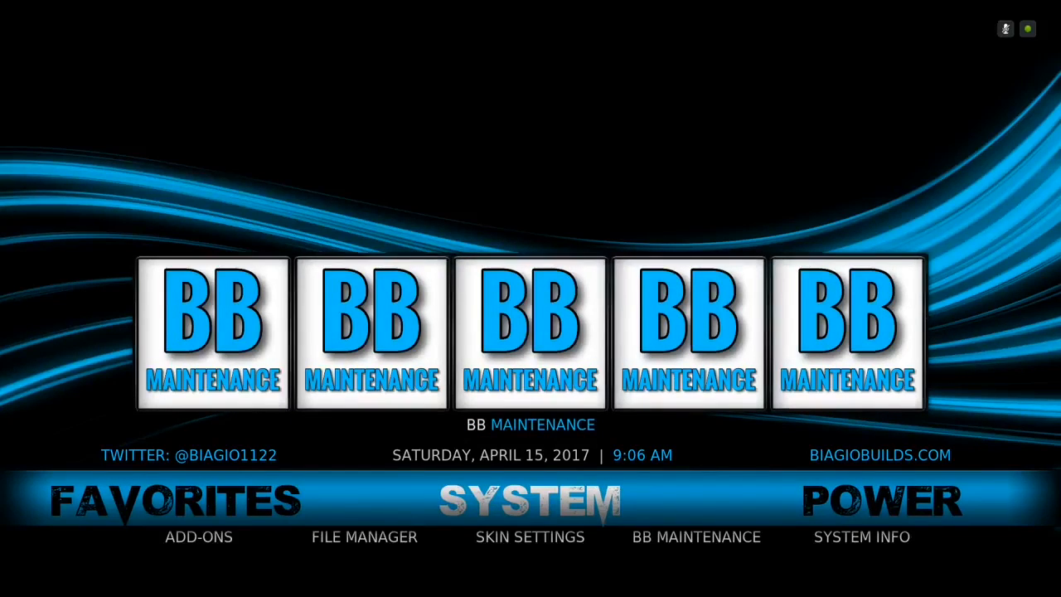
Open the file manager from the System submenu and start adding a file source.
key(Down)
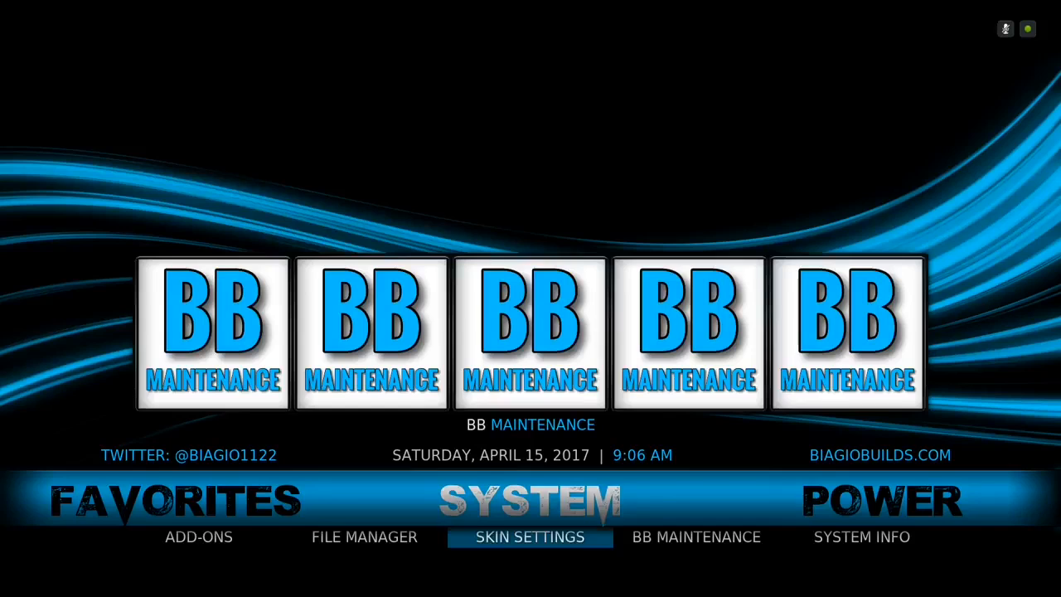
key(Left)
key(Return)
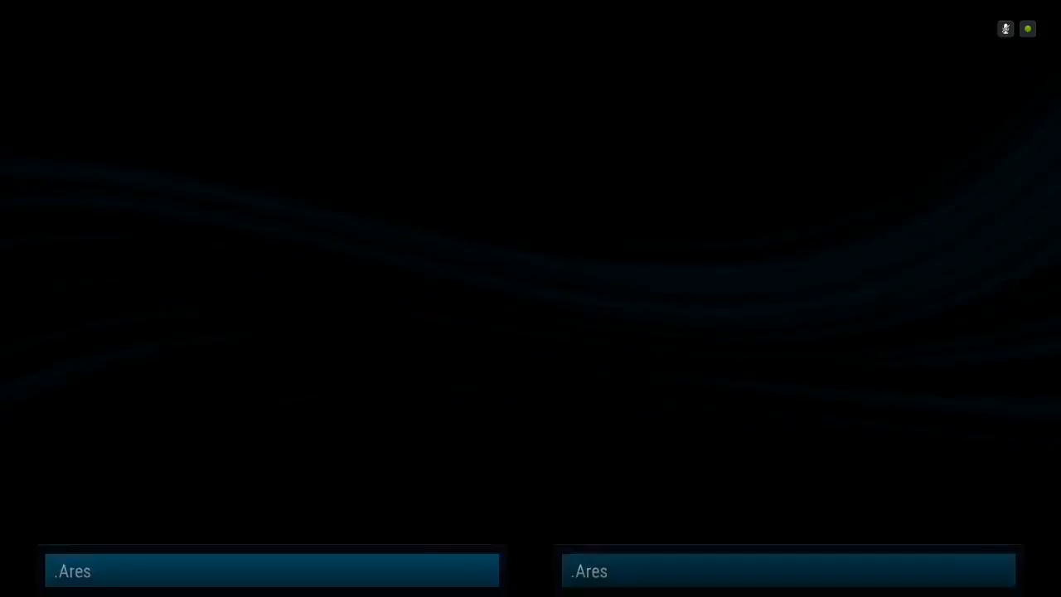
key(Up)
key(Return)
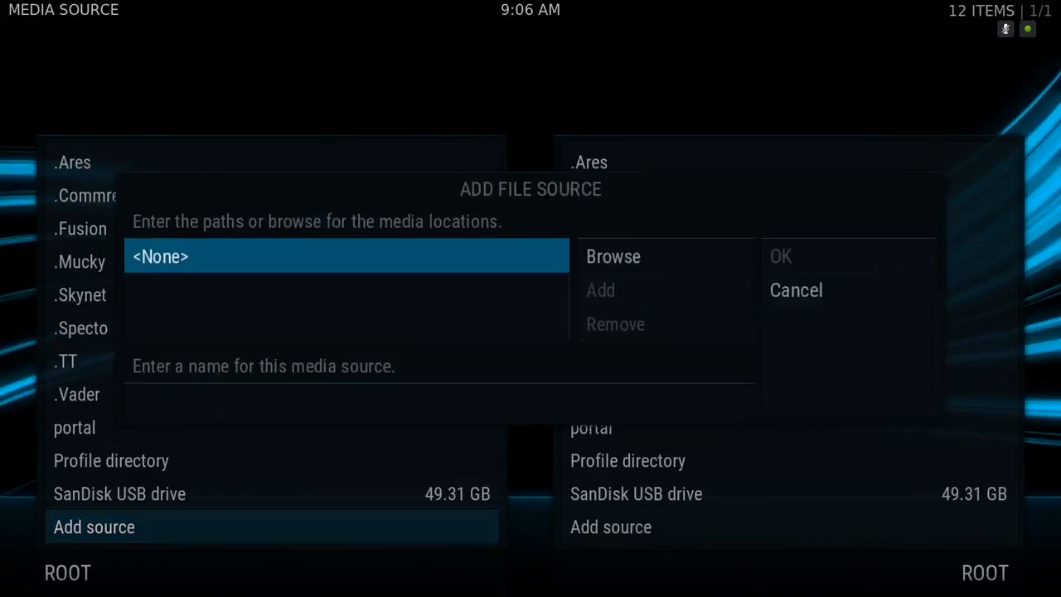
Enter special://home as the path of the new file source.
key(Return)
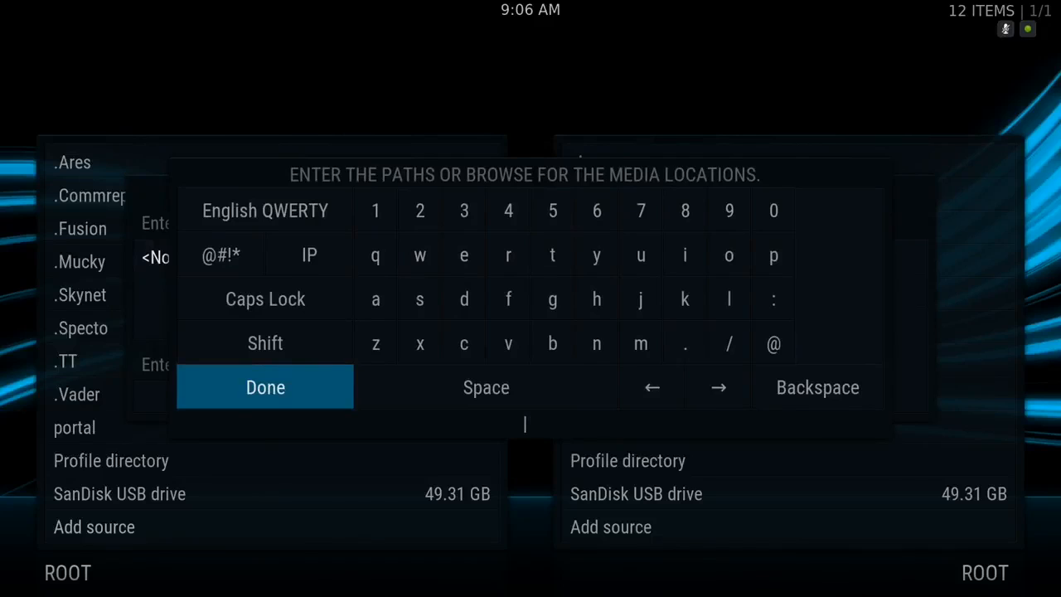
text(special)
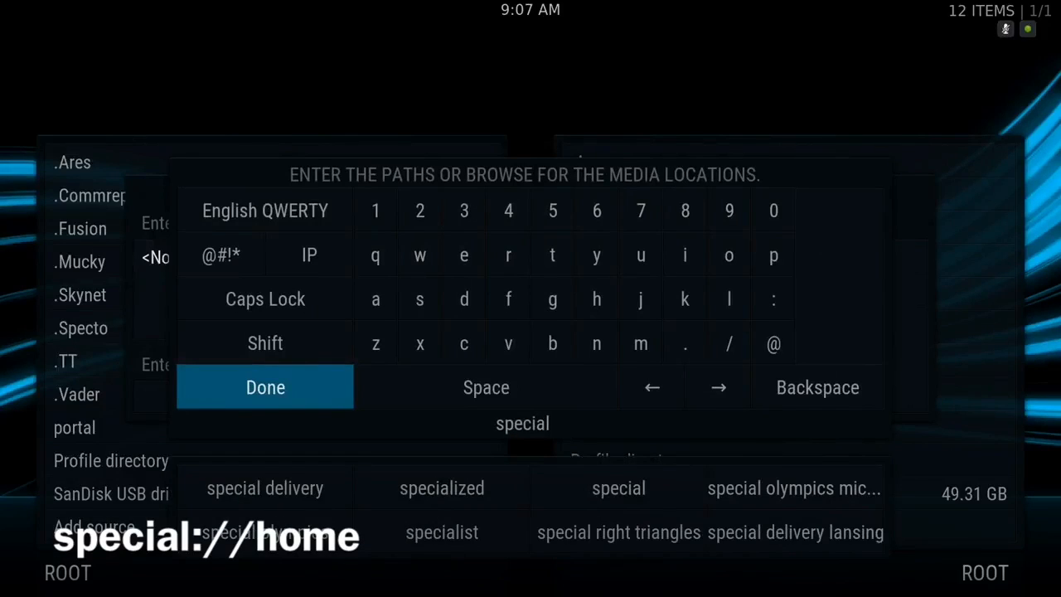
text(://home)
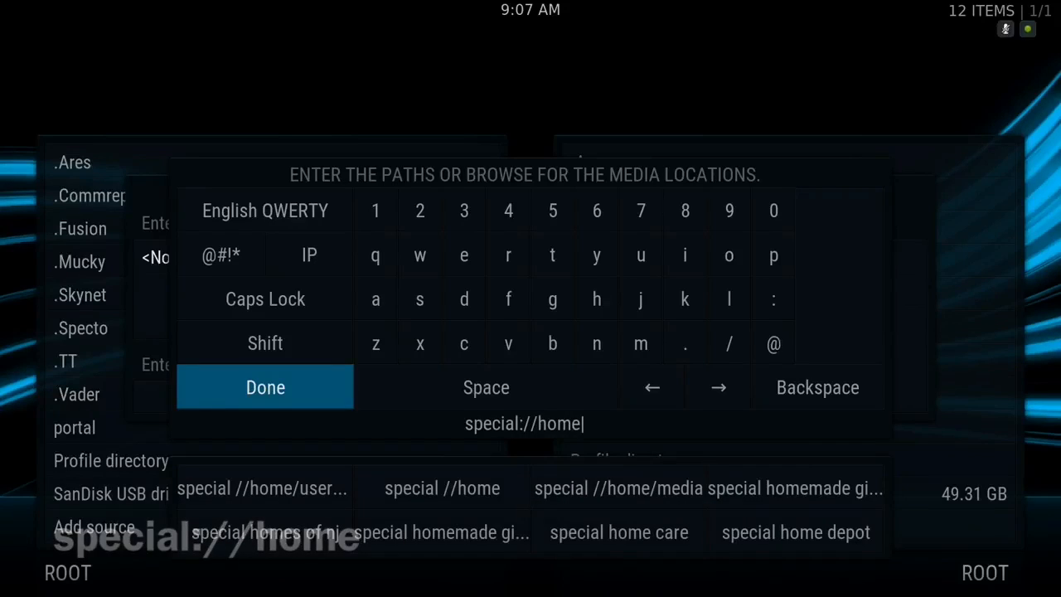
key(Return)
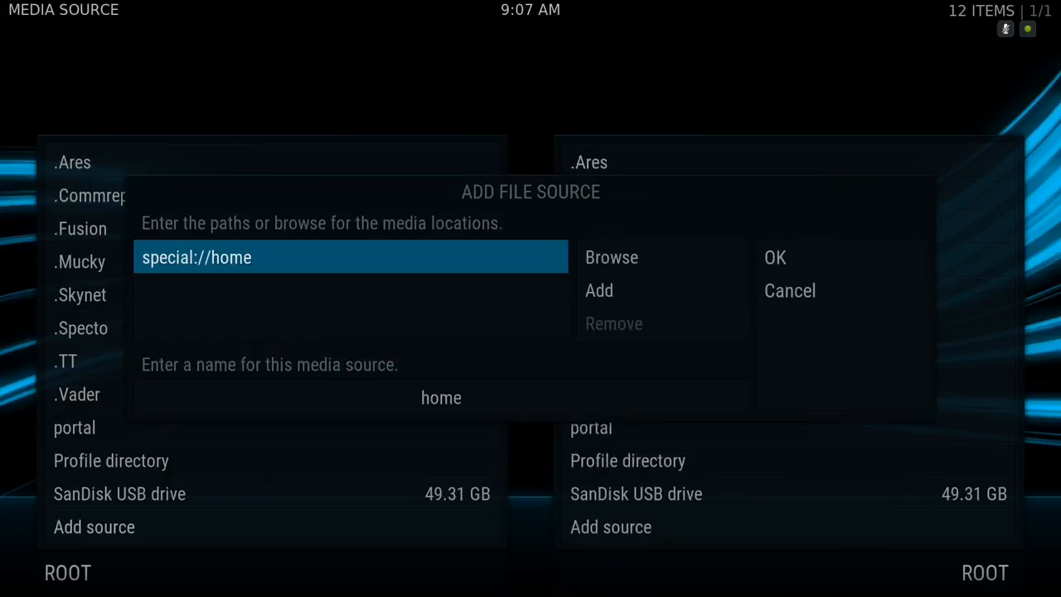
Name the new media source backgrounds and save it.
key(Down)
key(BackSpace)
key(BackSpace)
key(BackSpace)
key(BackSpace)
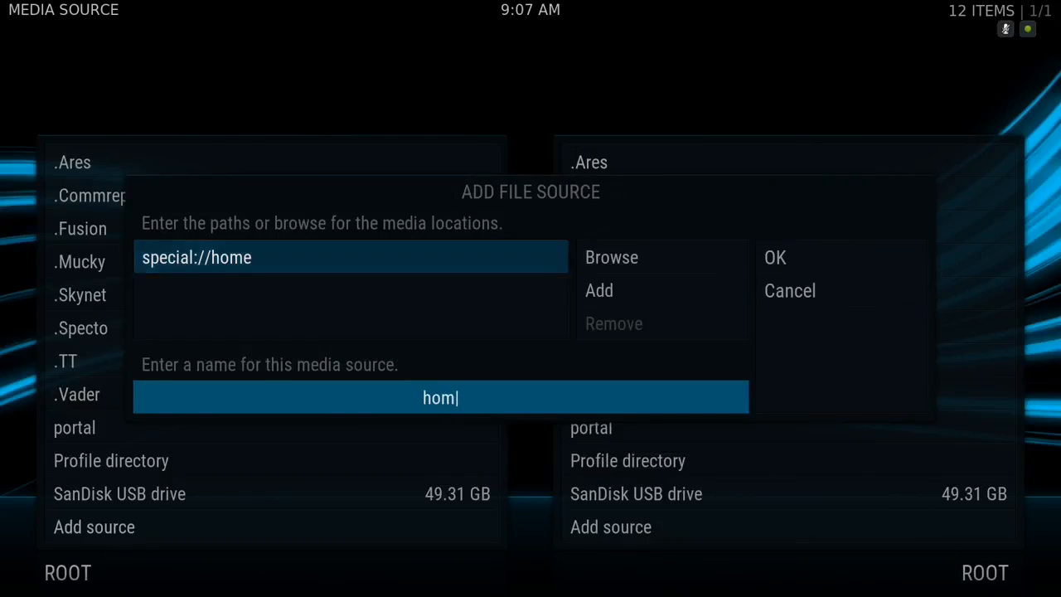
text(ba)
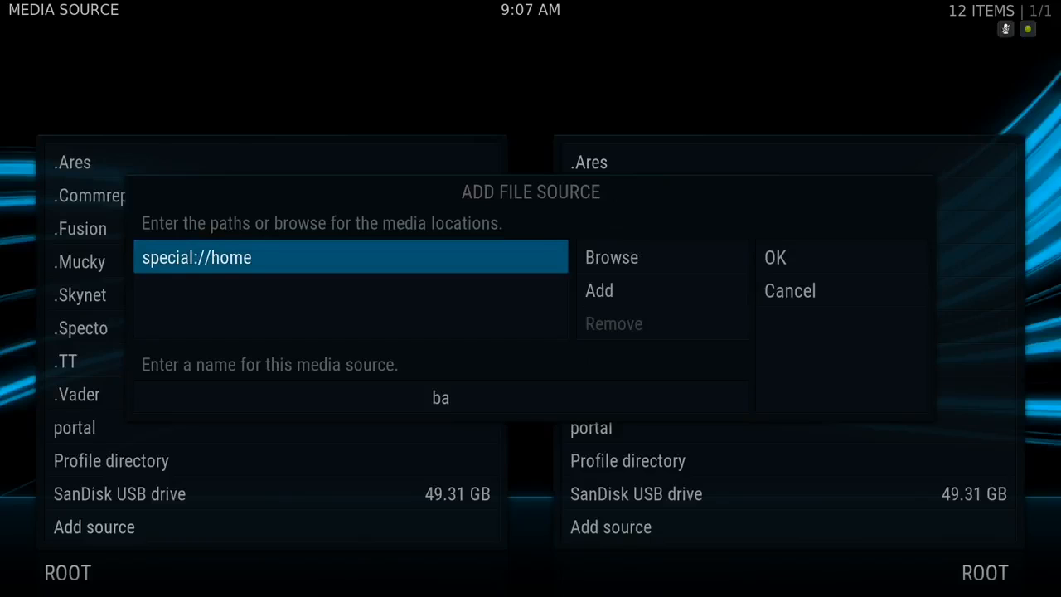
key(Down)
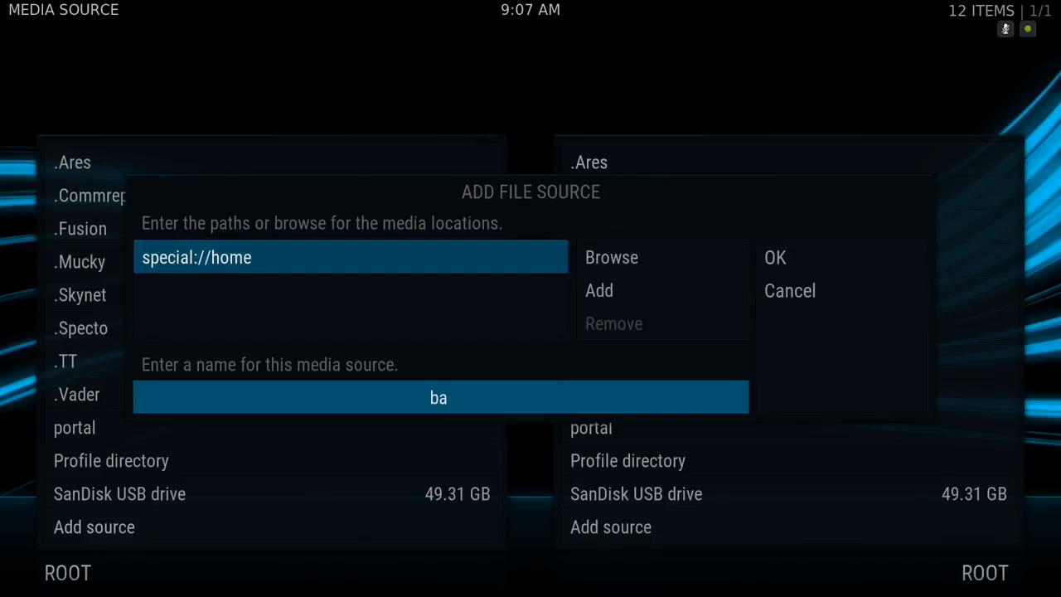
text(ckgriunds)
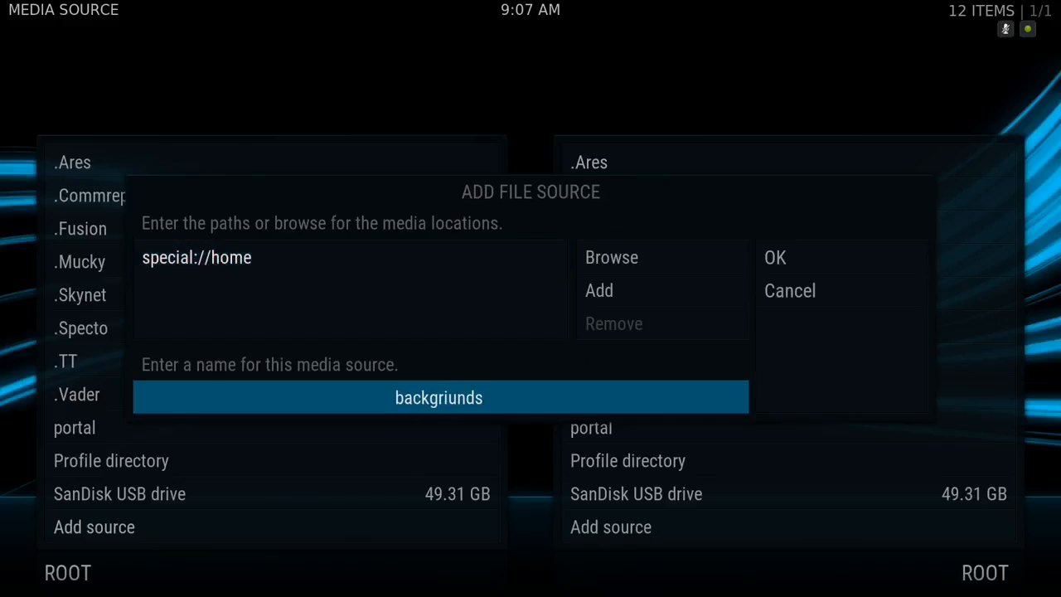
key(BackSpace)
key(BackSpace)
key(BackSpace)
key(BackSpace)
key(BackSpace)
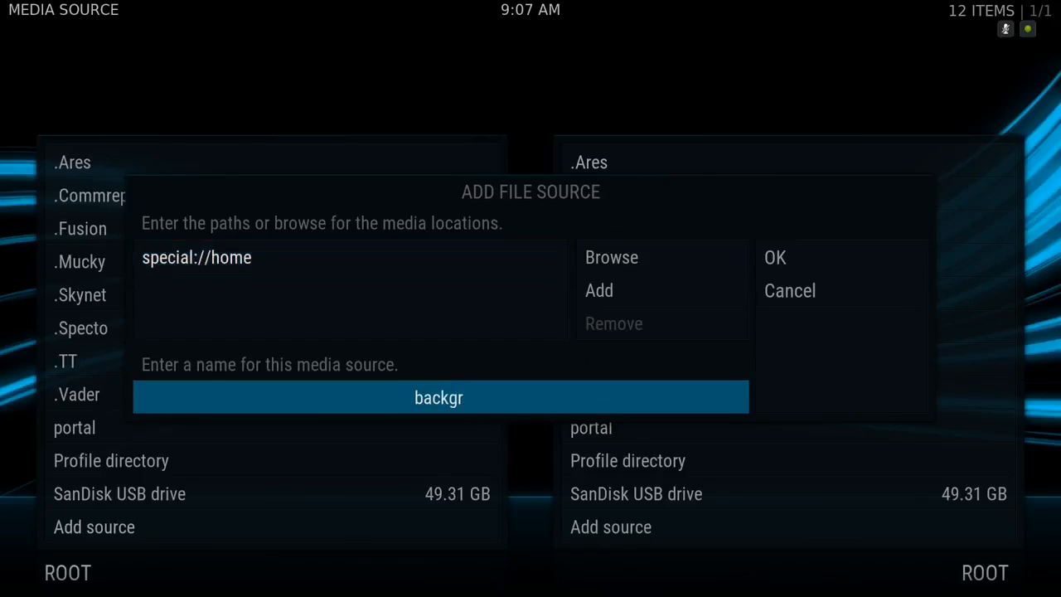
text(ounds)
key(Right)
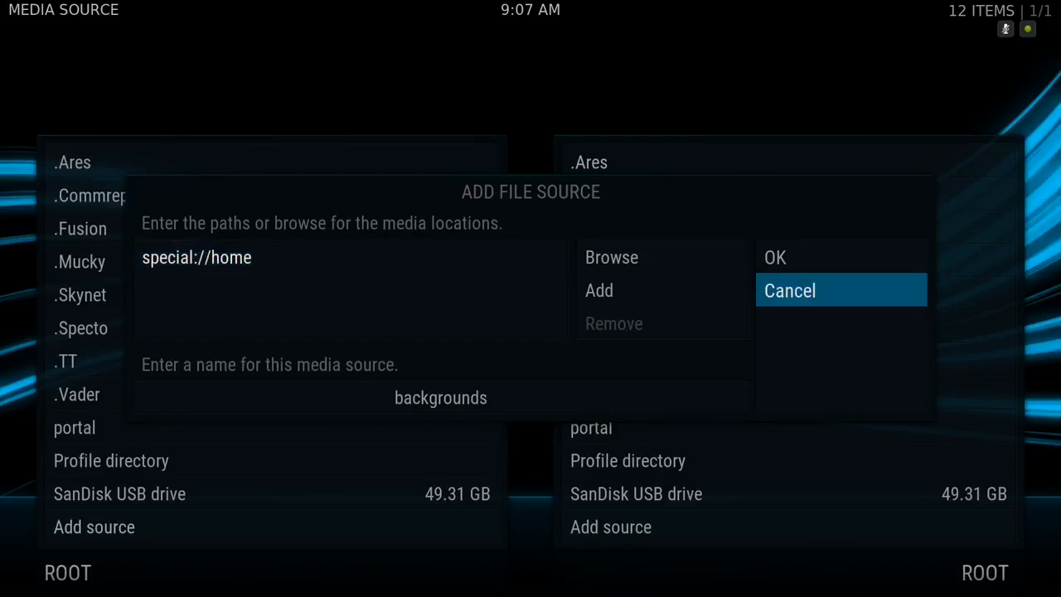
key(Up)
key(Return)
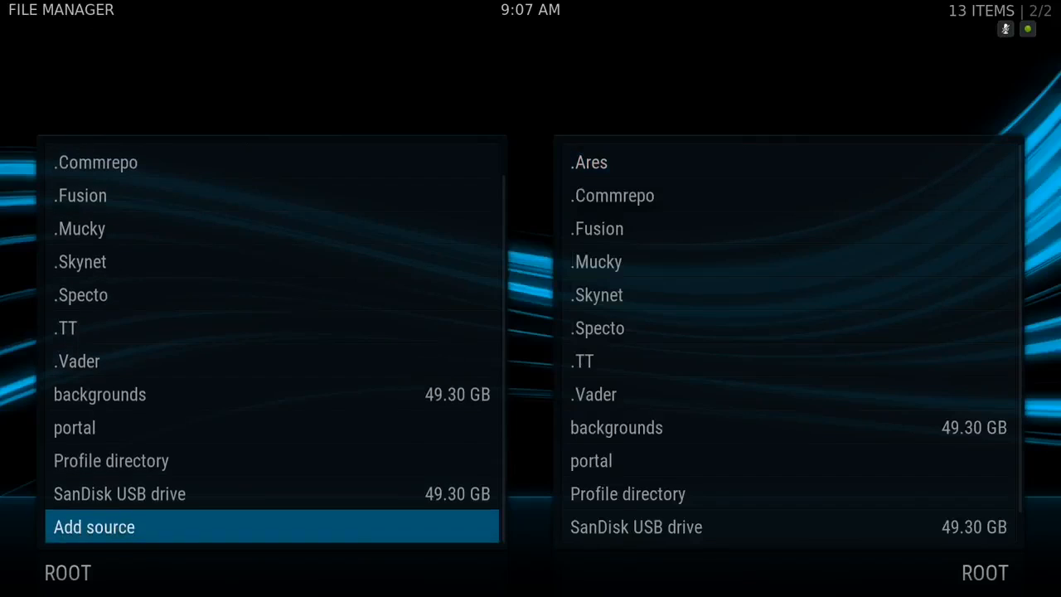
Leave the file manager and open the Aeon Nox main menu setup in the skin settings.
key(Escape)
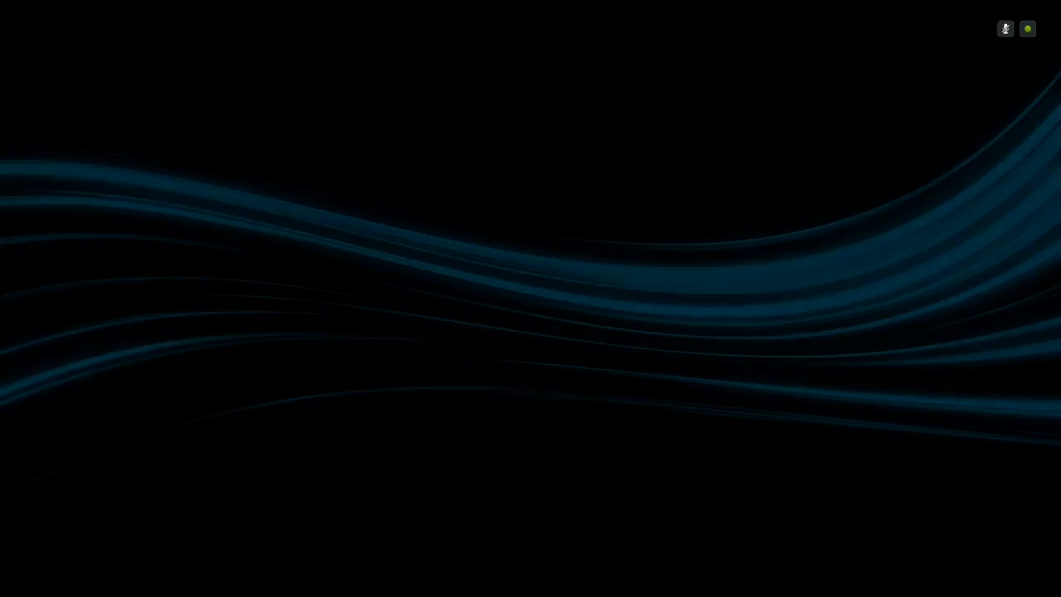
key(Right)
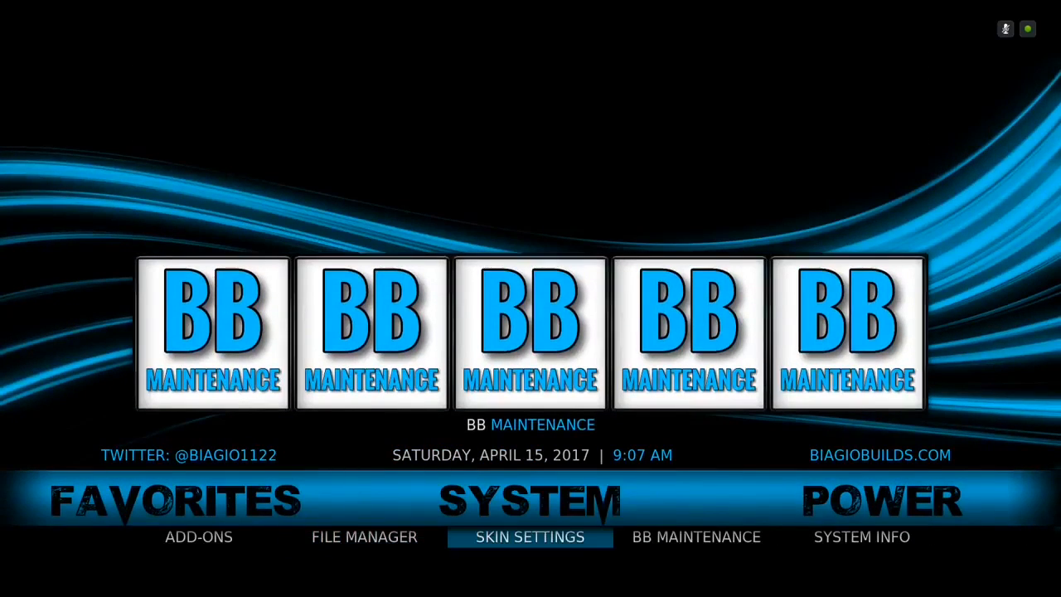
key(Return)
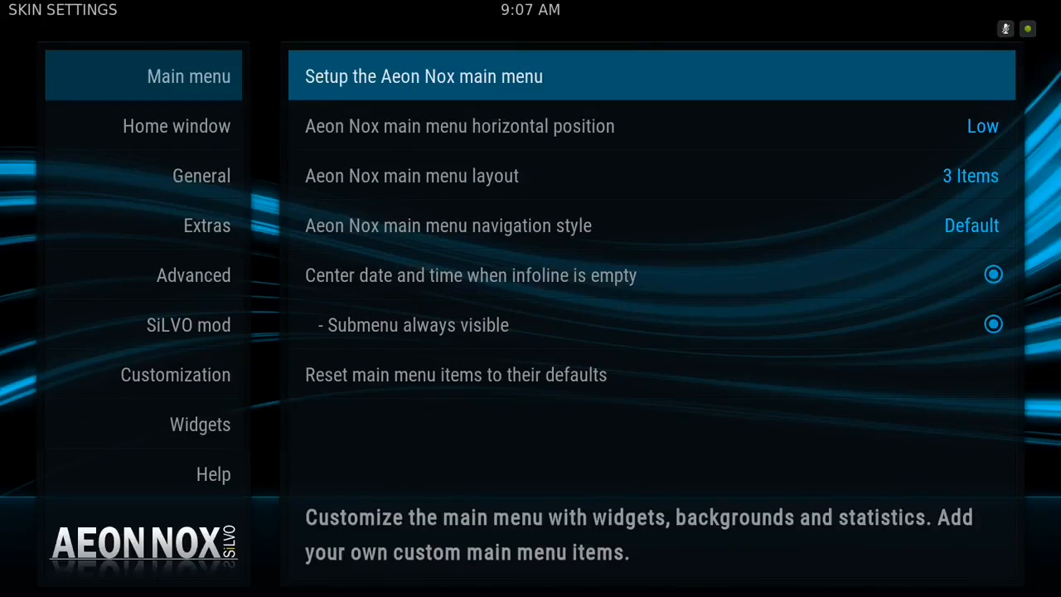
key(Return)
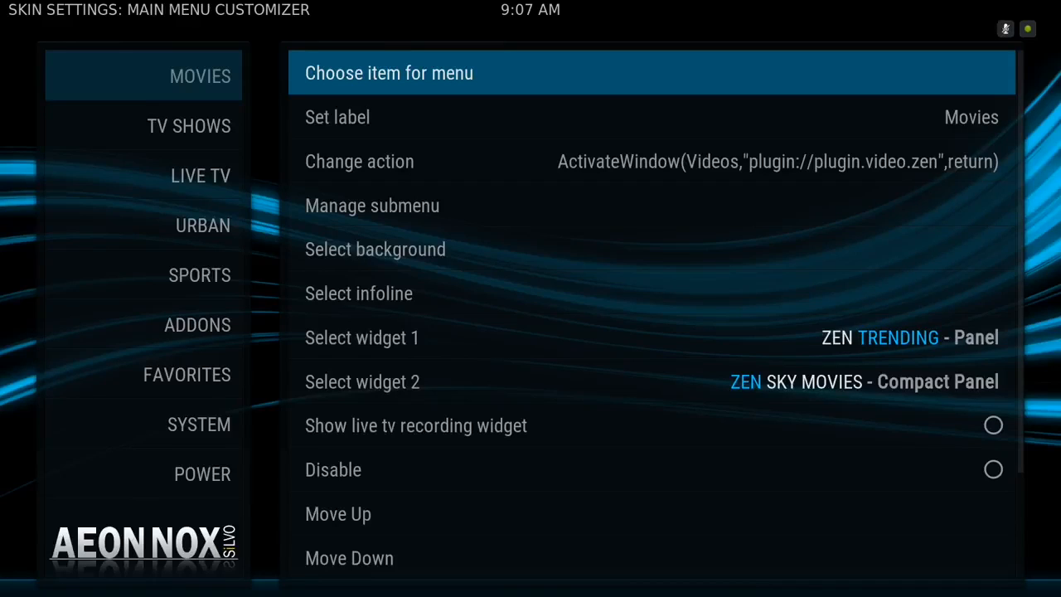
Start choosing a single image as the background of the Movies menu item.
key(Down)
key(Down)
key(Down)
key(Down)
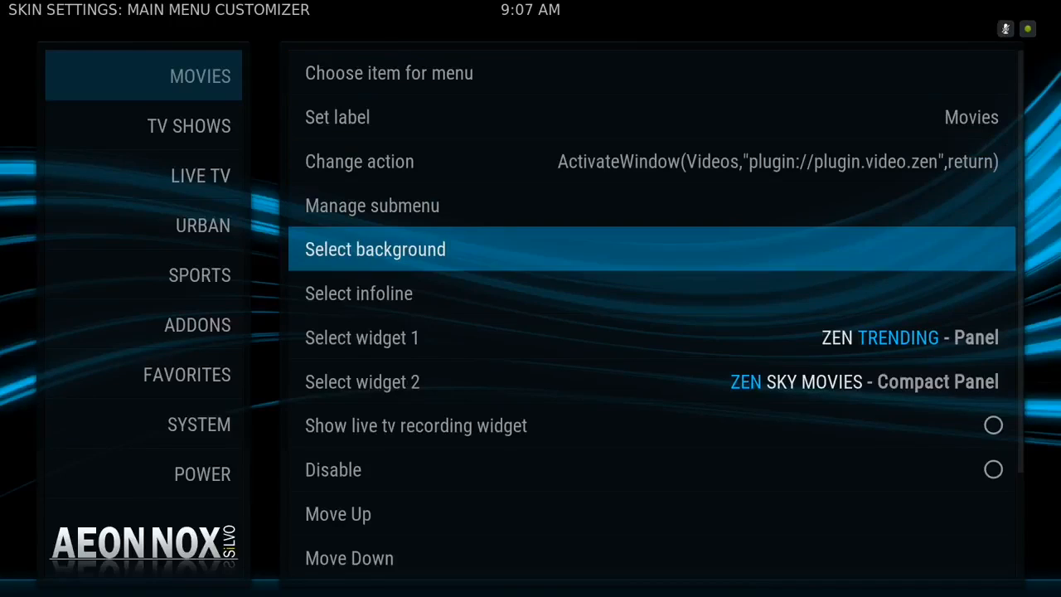
key(Return)
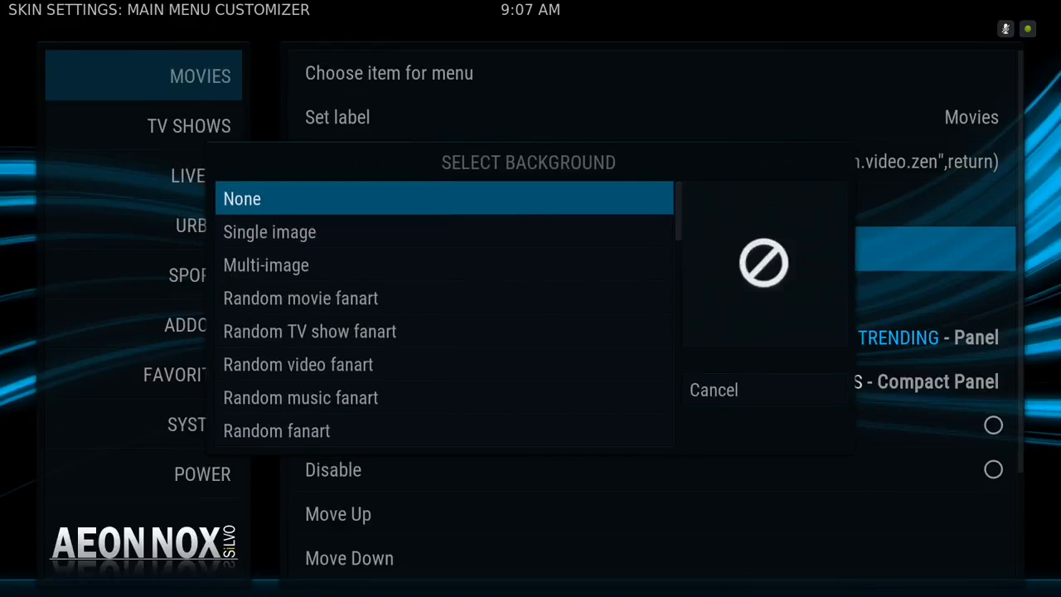
key(Down)
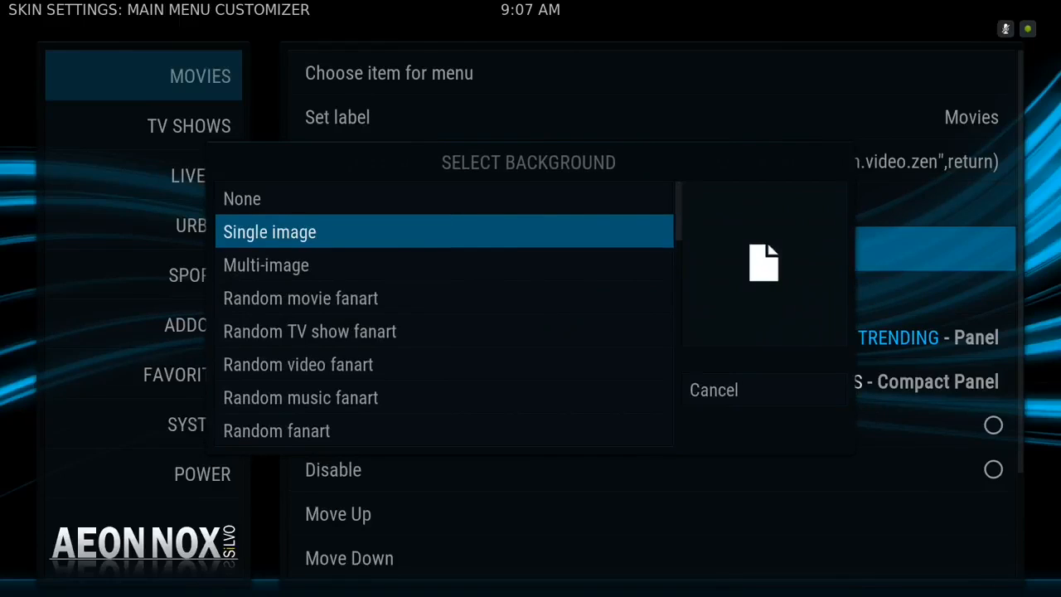
key(Return)
Open the backgrounds source in the image browser.
key(Up)
key(Up)
key(Up)
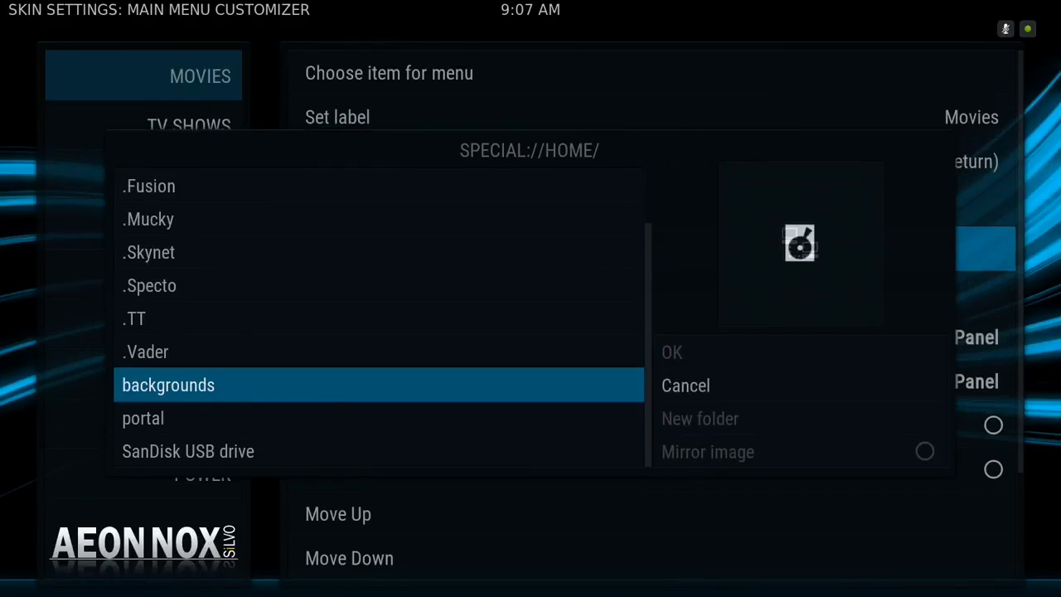
key(Return)
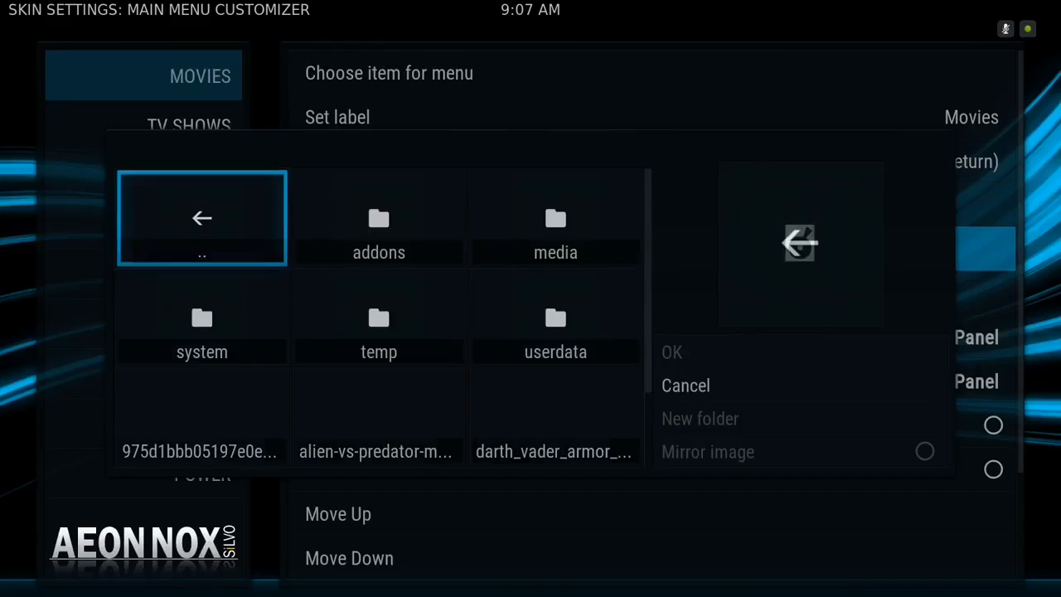
Browse from the source's home folder to userdata/backgrounds.
key(Right)
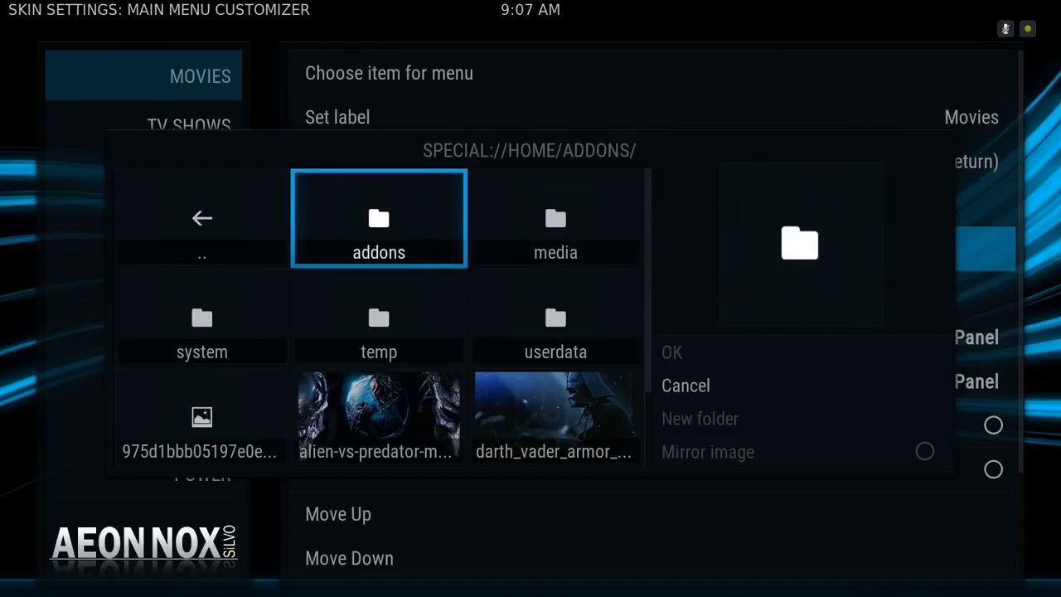
key(Down)
key(Down)
key(Down)
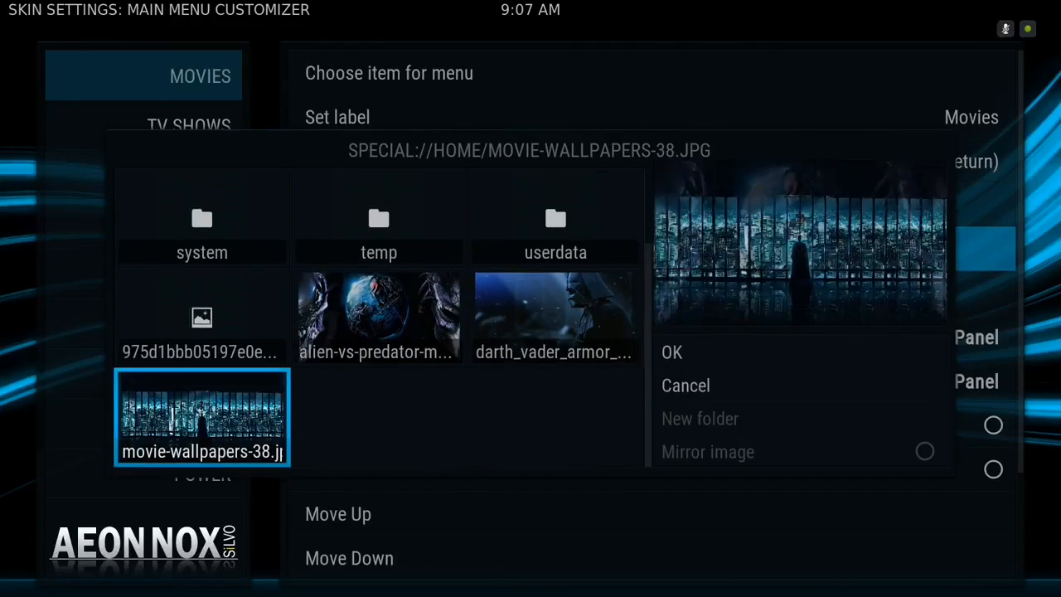
key(Up)
key(Up)
key(Up)
key(Right)
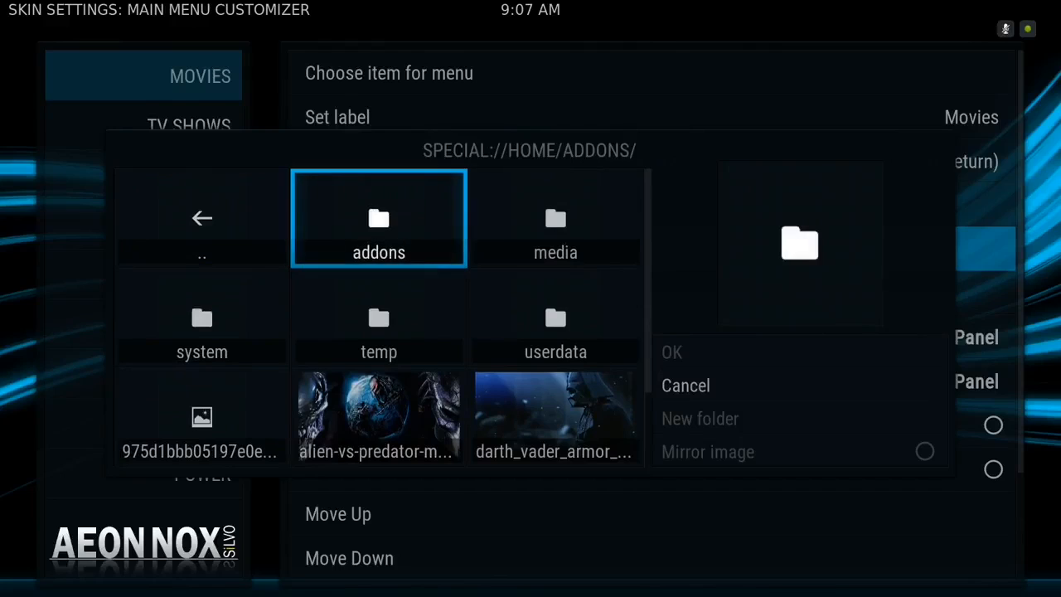
key(Down)
key(Right)
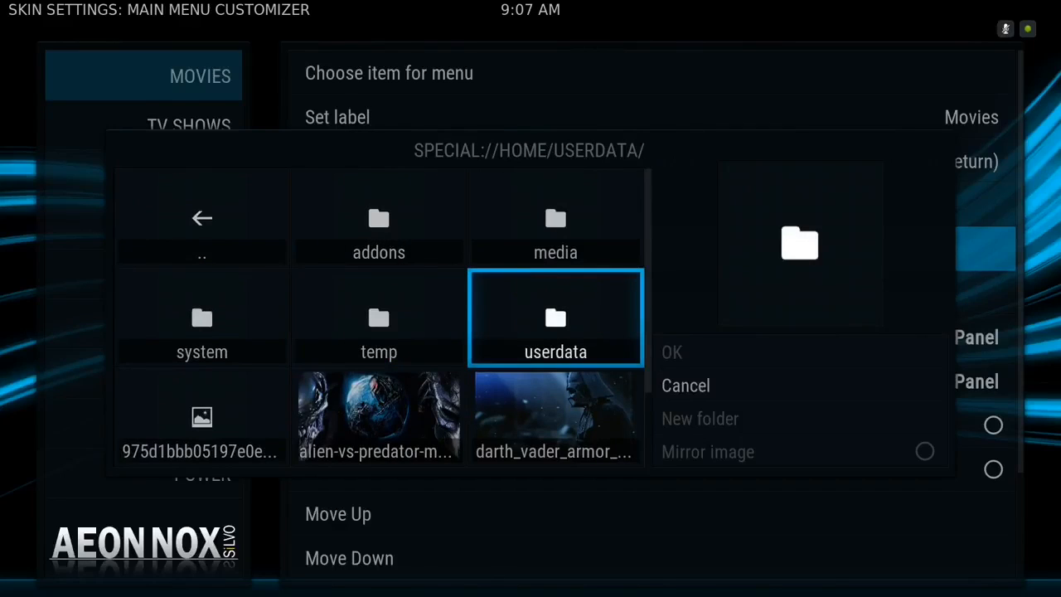
key(Return)
key(Down)
key(Down)
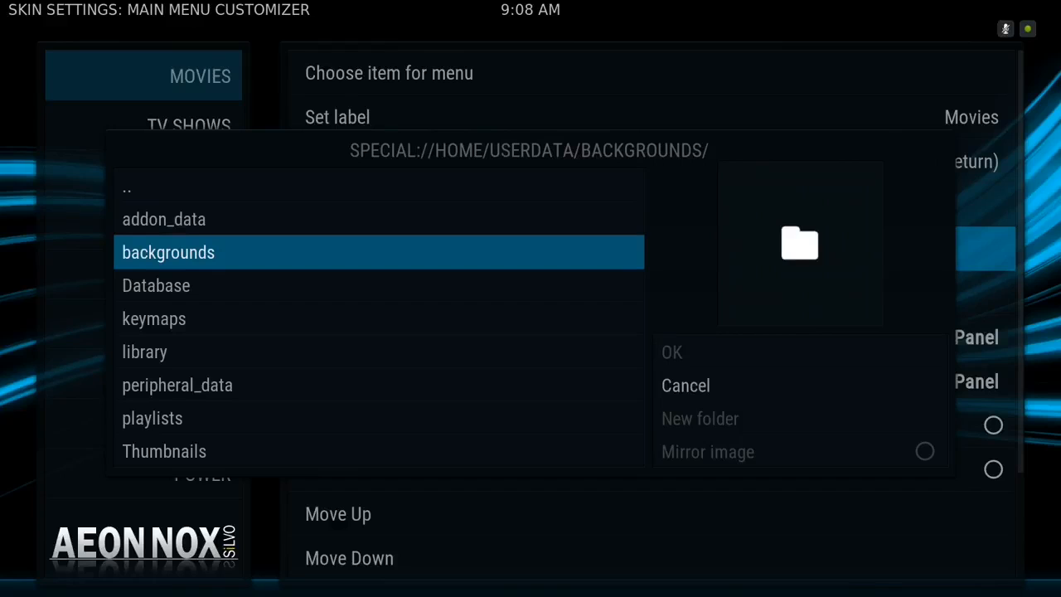
key(Return)
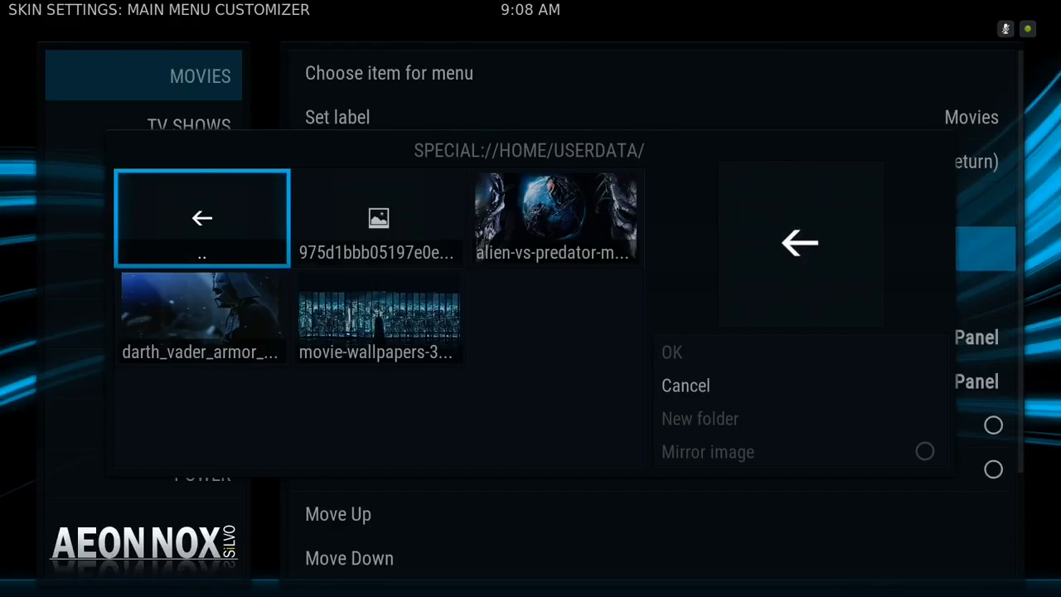
Set 975d1bbb05197e0e19f8334762fdae3f.jpg from the backgrounds folder as the Movies background.
key(Right)
key(Down)
key(Left)
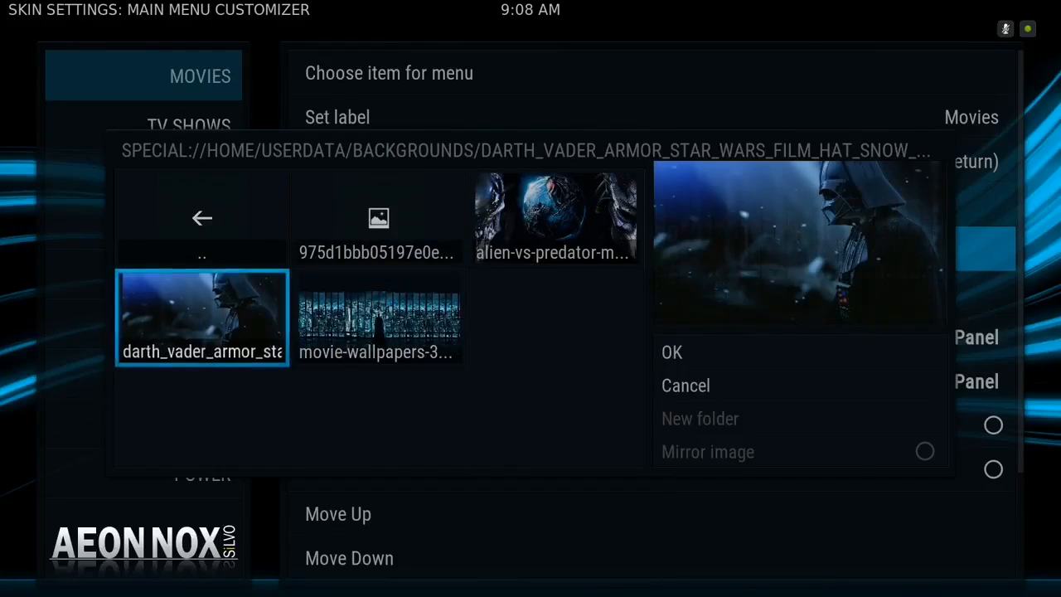
key(Up)
key(Right)
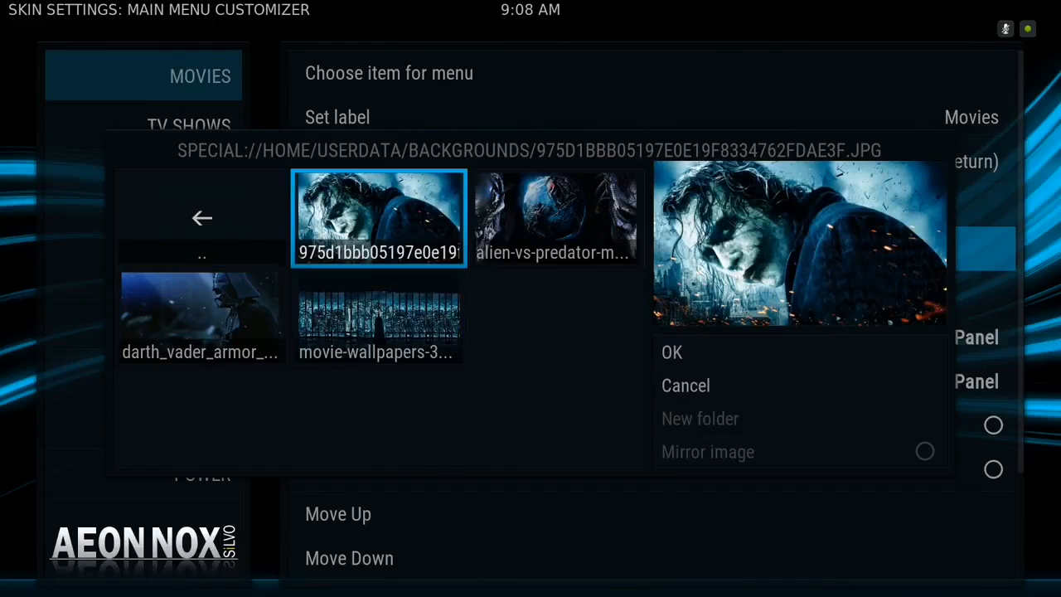
key(Return)
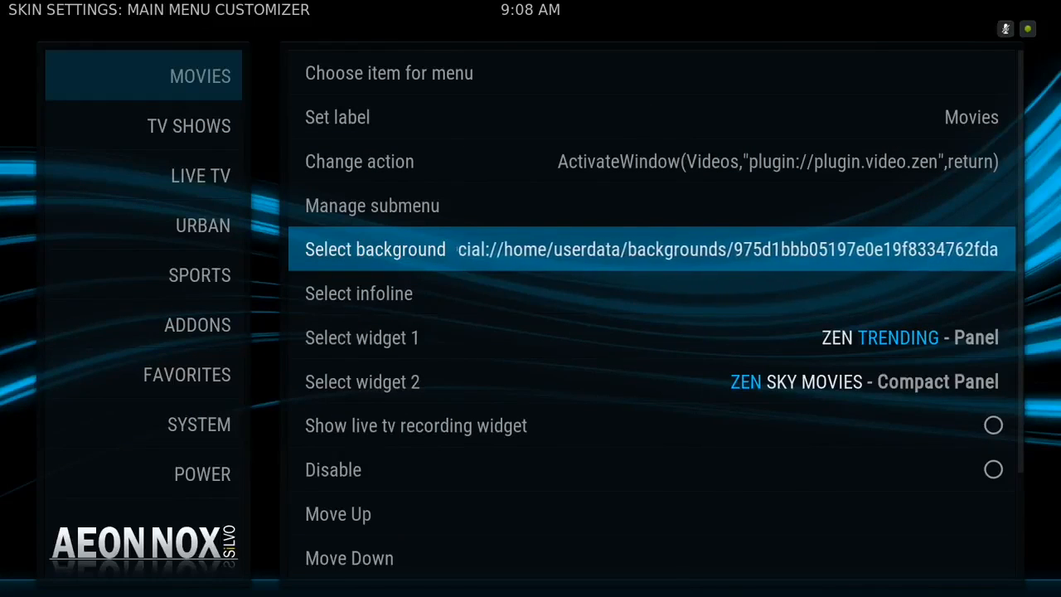
Return to the home screen and check the Movies background against the neighbouring menu items.
key(Escape)
key(Escape)
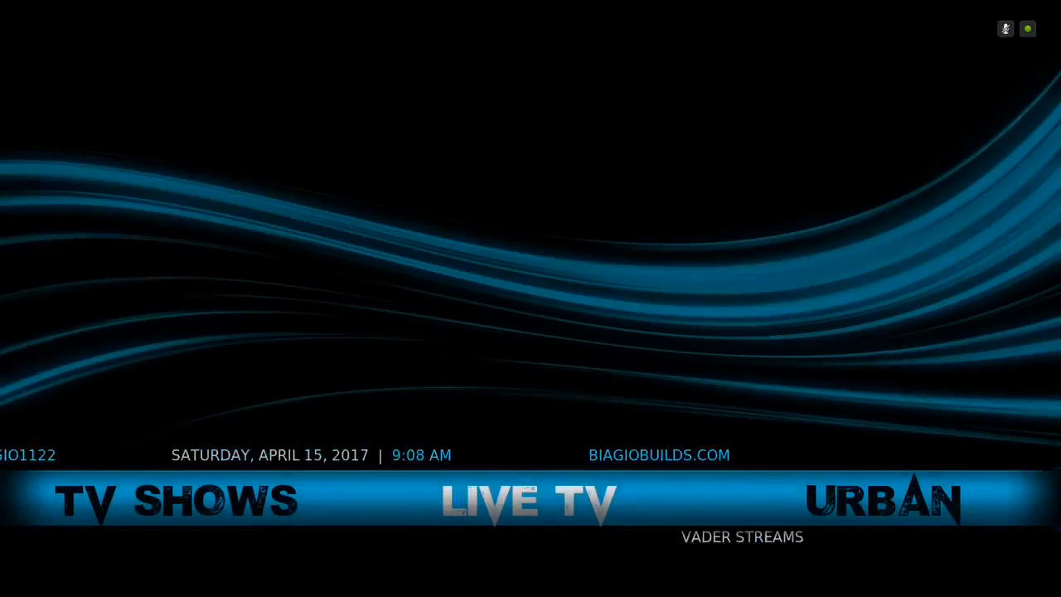
key(Left)
key(Left)
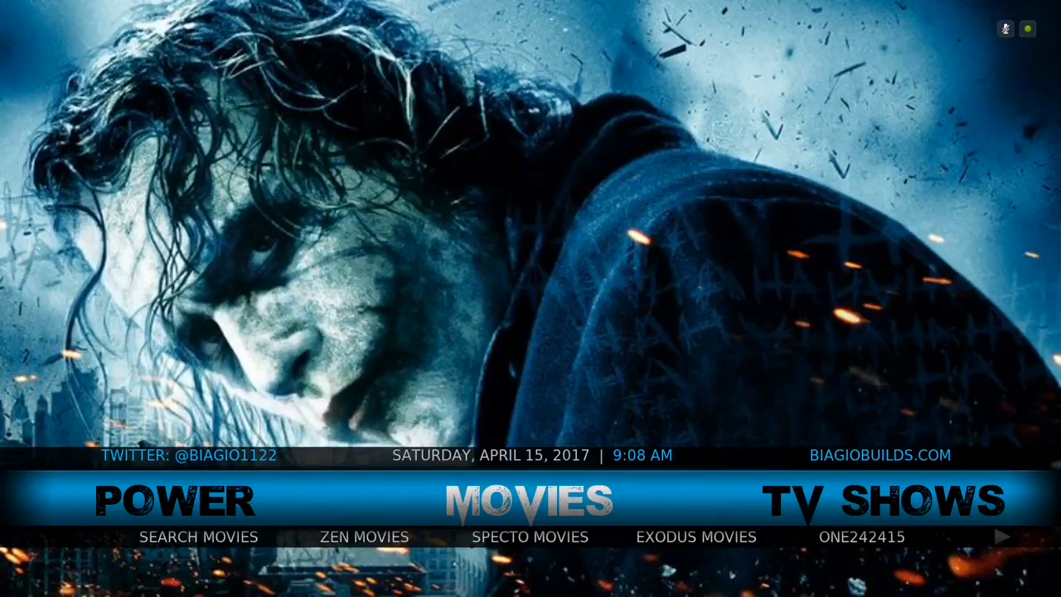
key(Right)
key(Right)
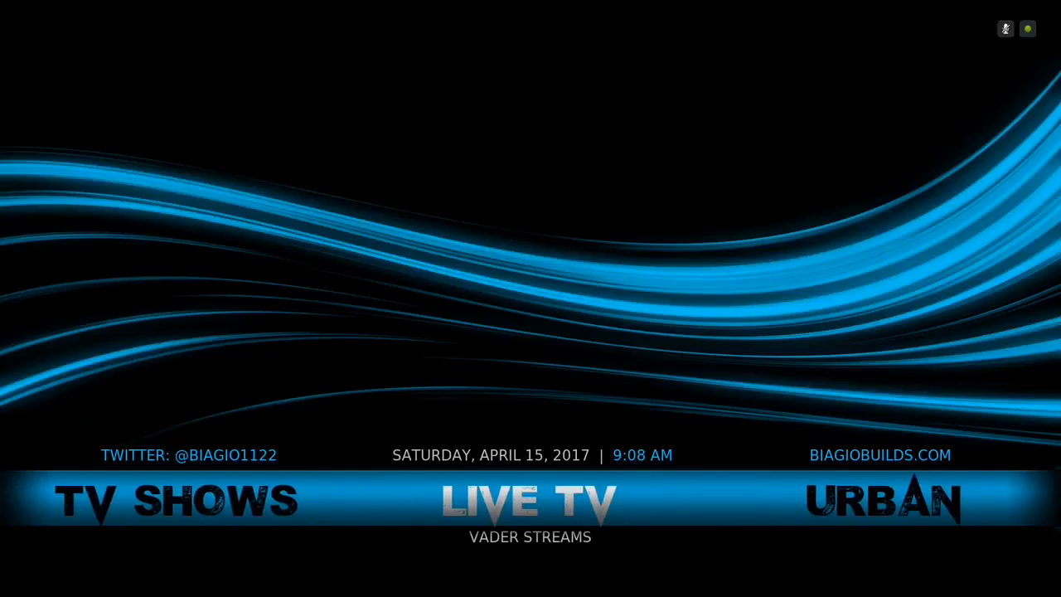
key(Left)
key(Left)
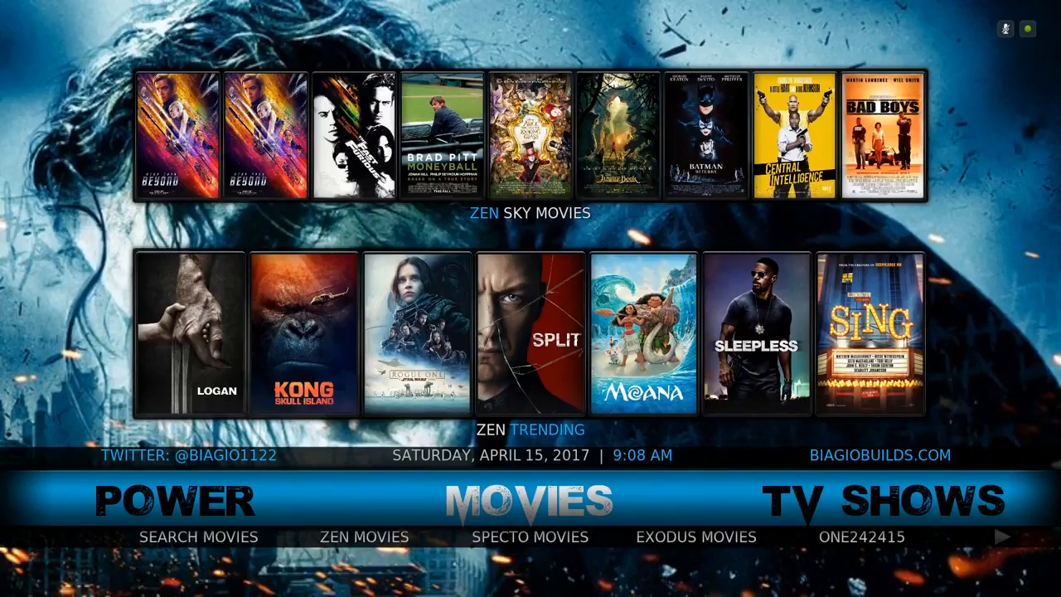
Leave Kodi for the Android home screen and switch to ES File Explorer.
key(Home)
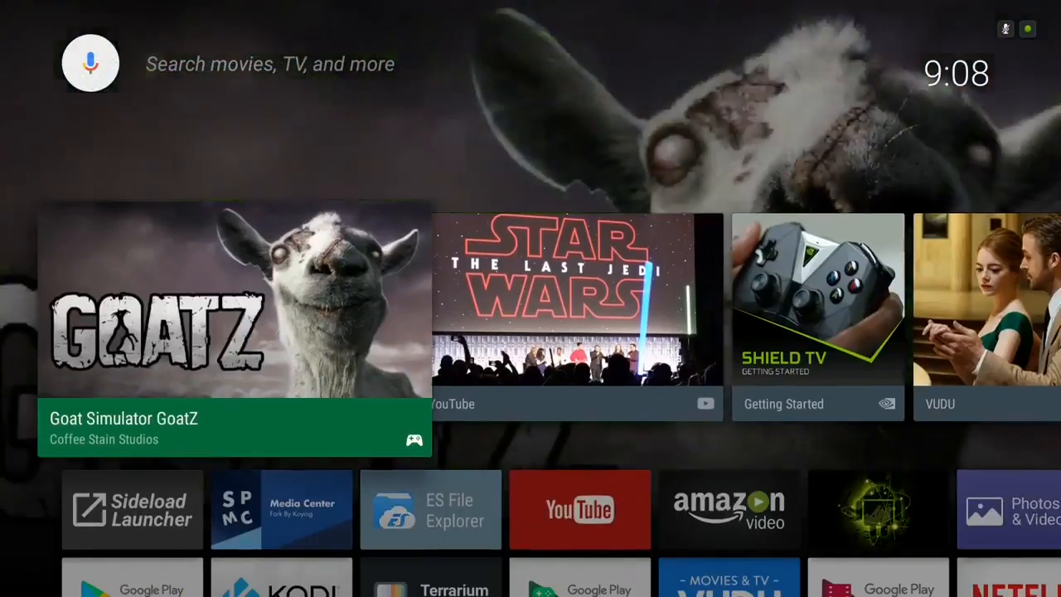
key(Down)
key(Down)
key(Right)
key(Right)
key(Up)
key(Return)
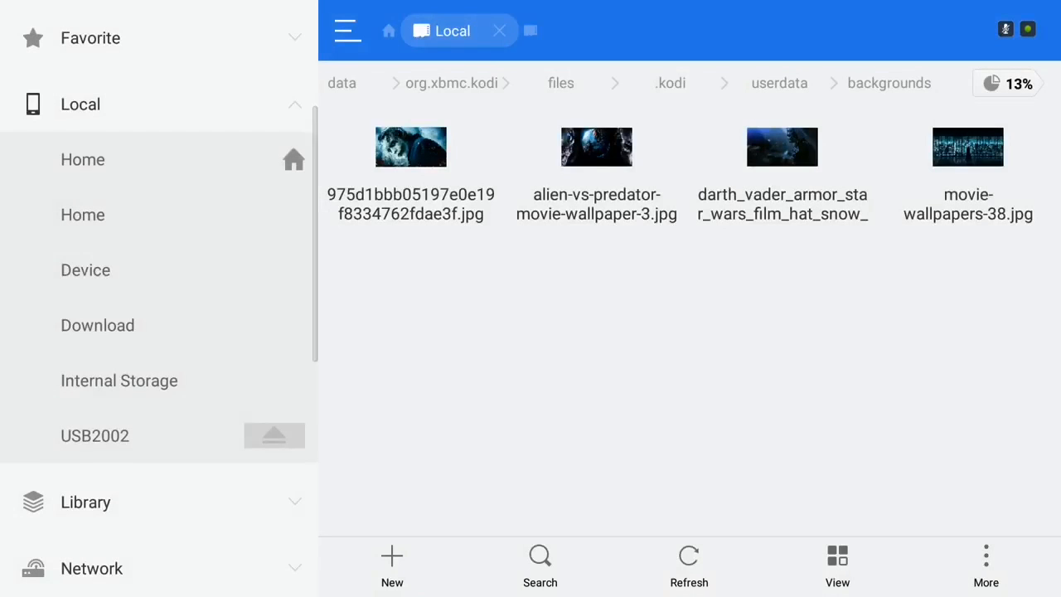
Open the Android/data folder on the local device storage.
key(Down)
key(Down)
key(Down)
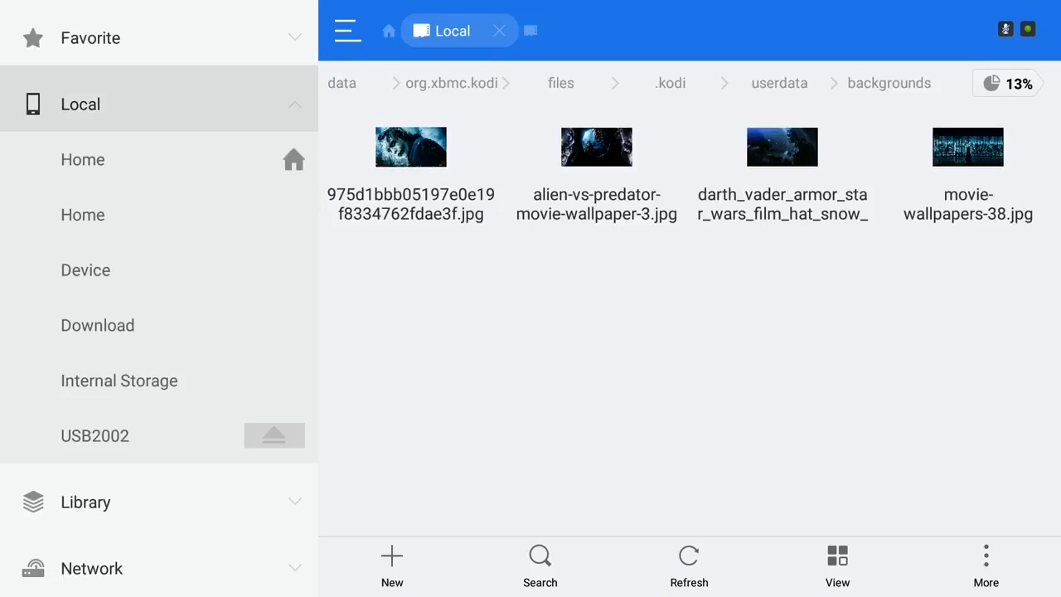
key(Up)
key(Up)
key(Up)
key(Up)
key(Up)
key(Up)
key(Up)
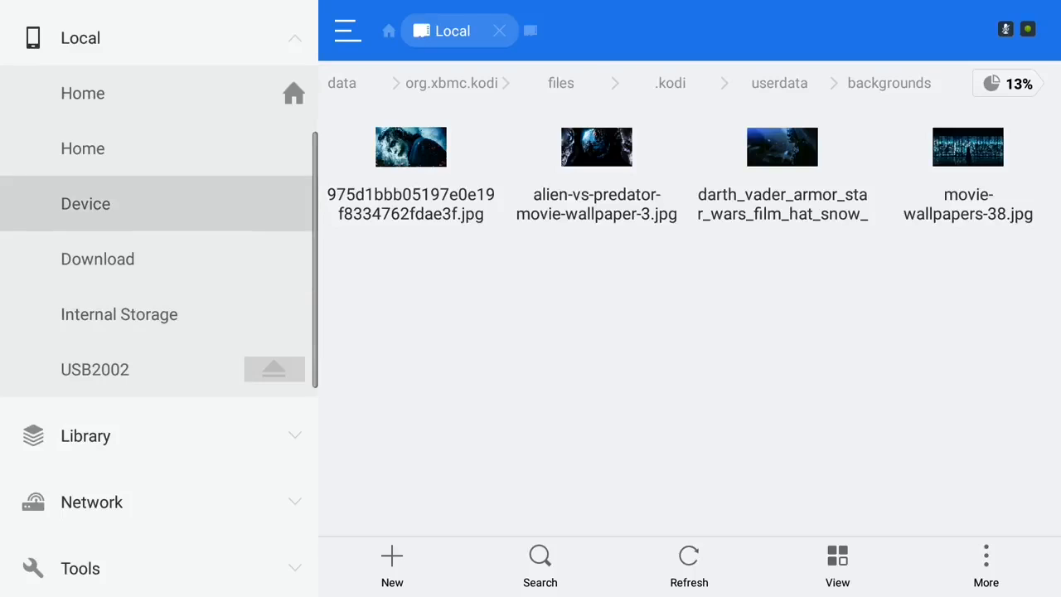
key(Return)
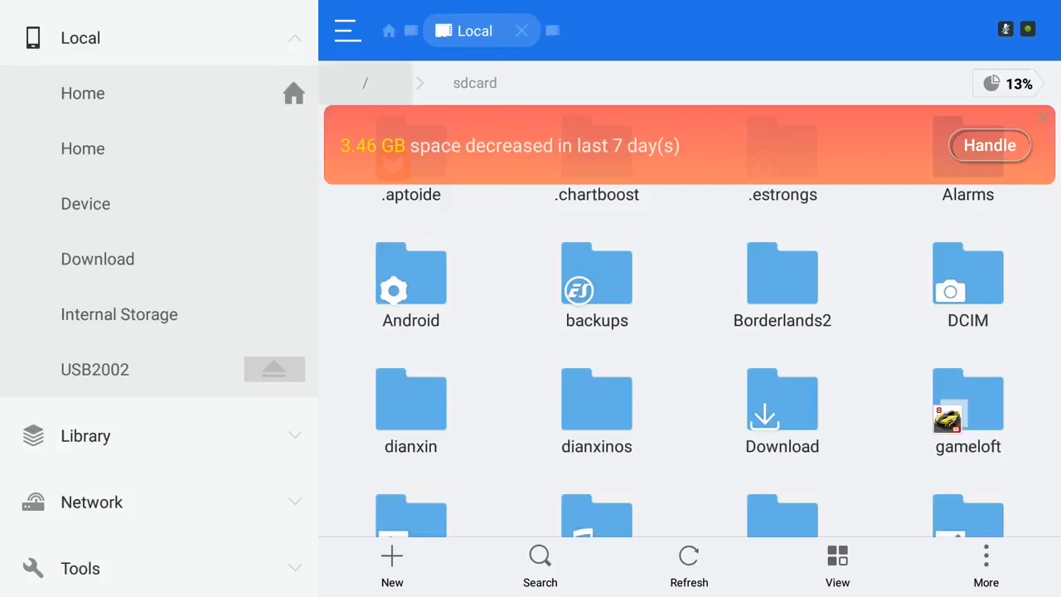
key(Return)
key(Return)
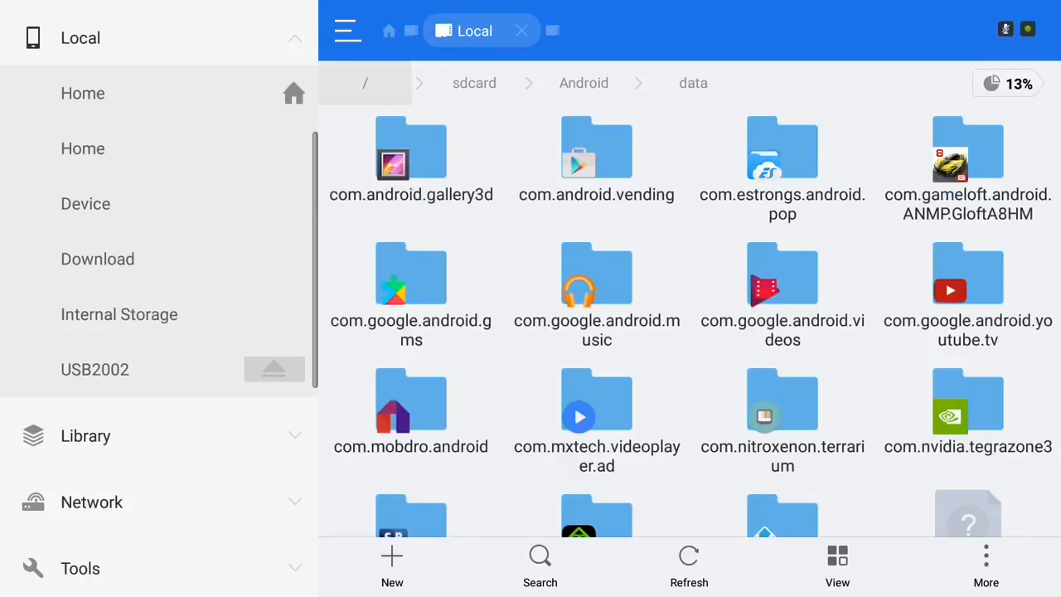
Open the files folder inside org.xbmc.kodi.
key(Right)
key(Down)
key(Down)
key(Down)
key(Right)
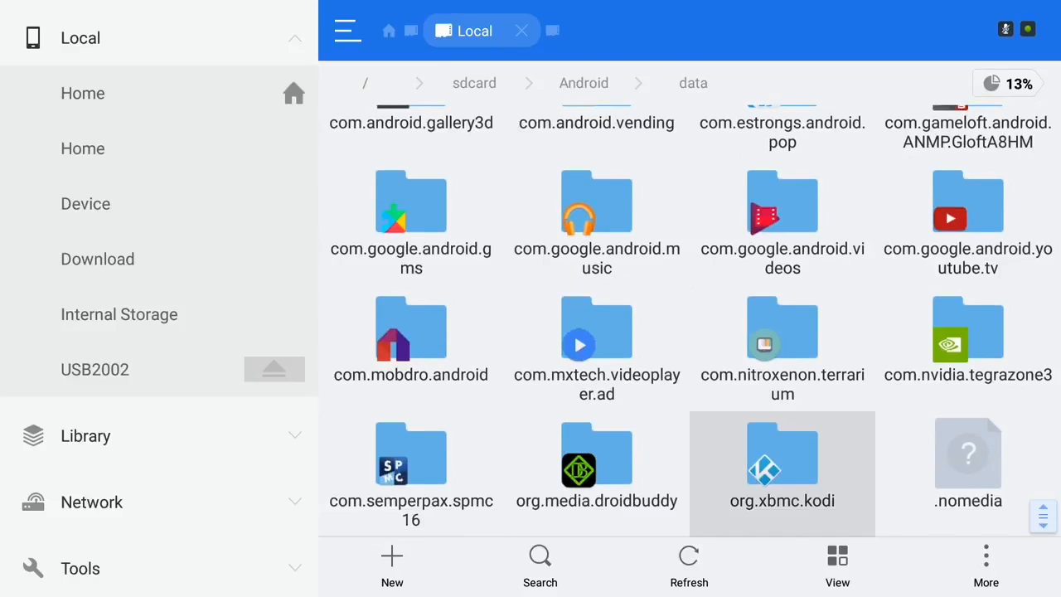
key(Return)
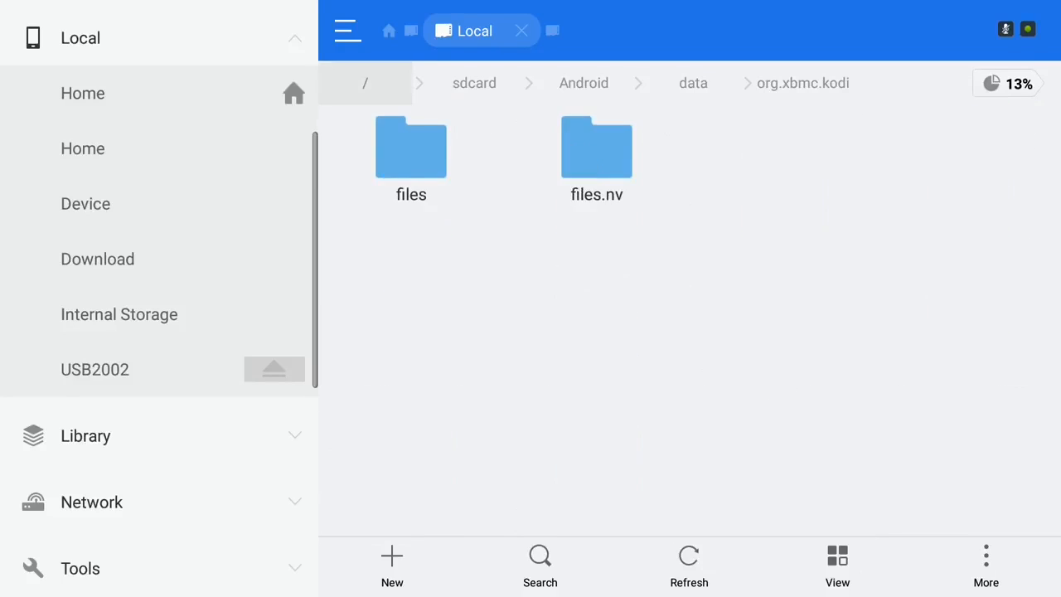
key(Left)
key(Return)
key(Left)
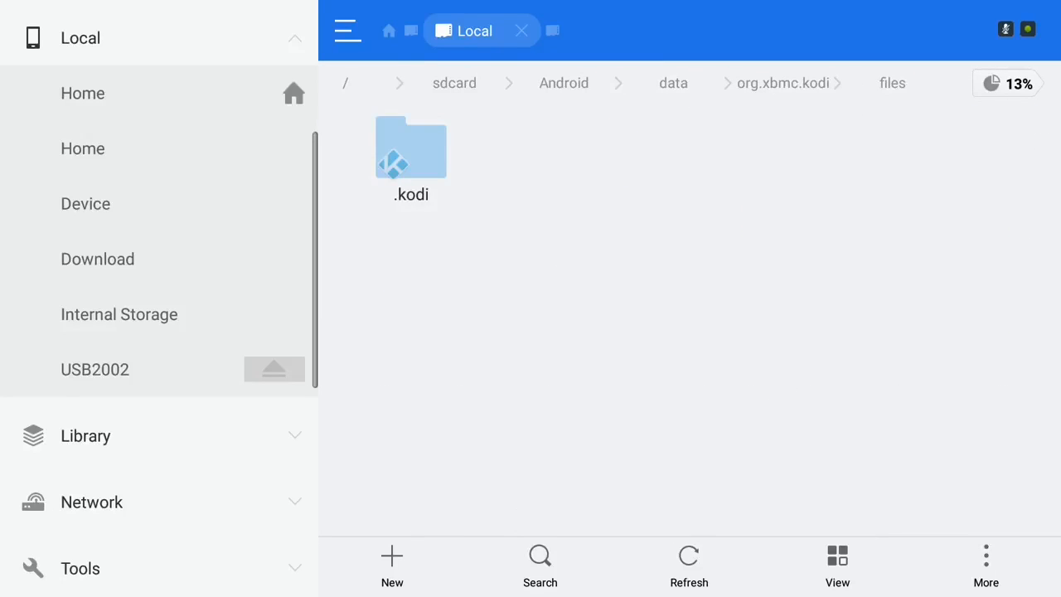
Go into the .kodi folder and open userdata/backgrounds.
key(Up)
key(Up)
key(Up)
key(Right)
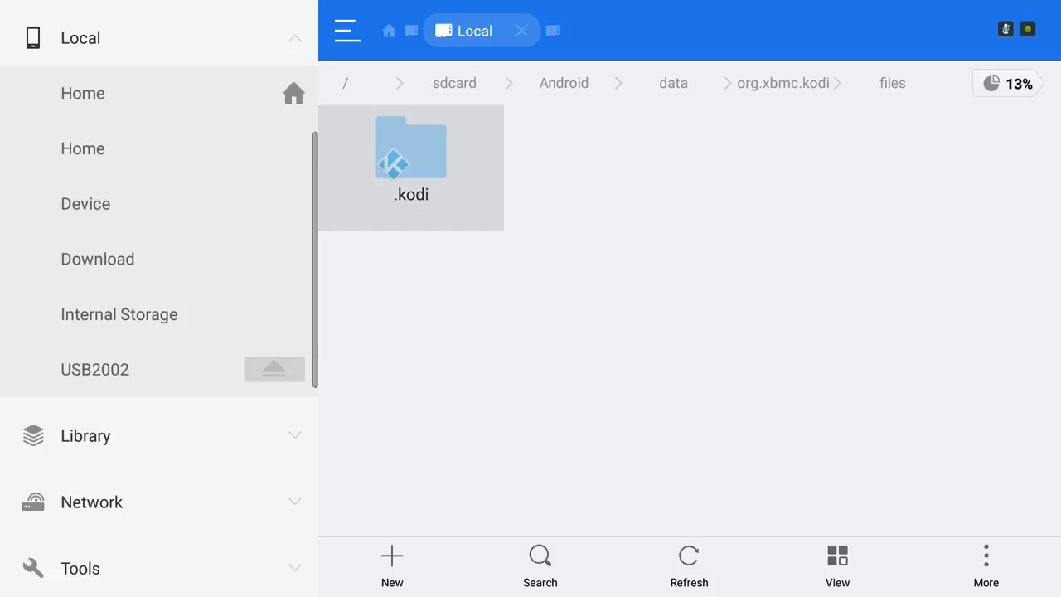
key(Return)
key(Right)
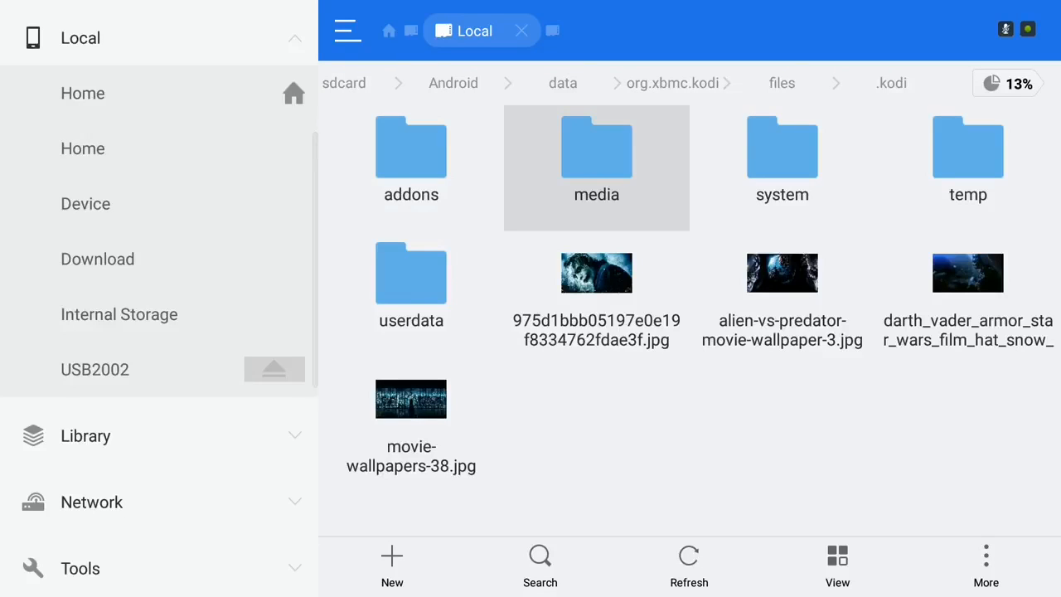
key(Down)
key(Left)
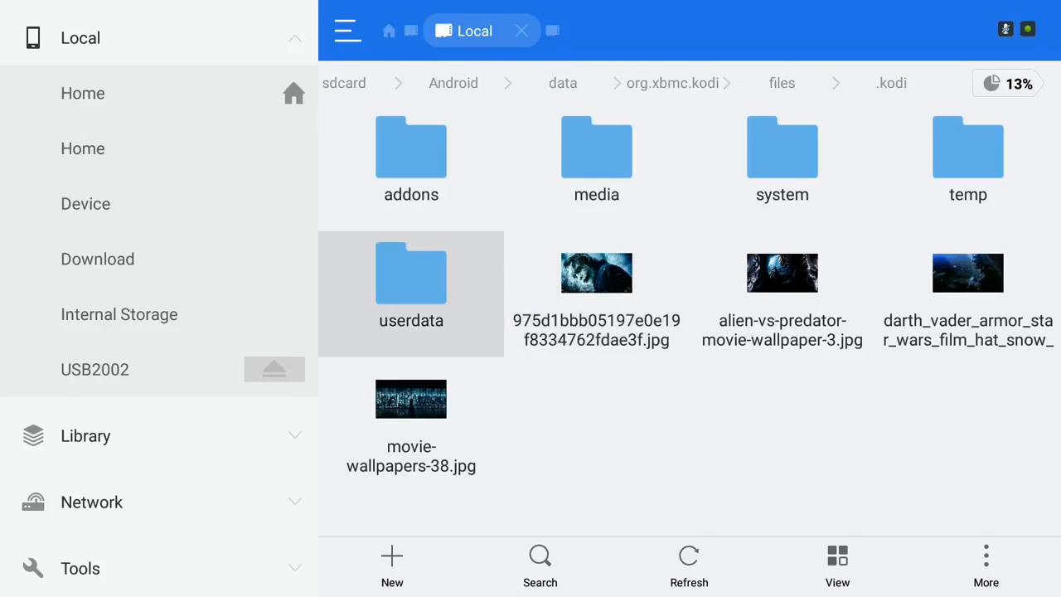
key(Return)
key(Right)
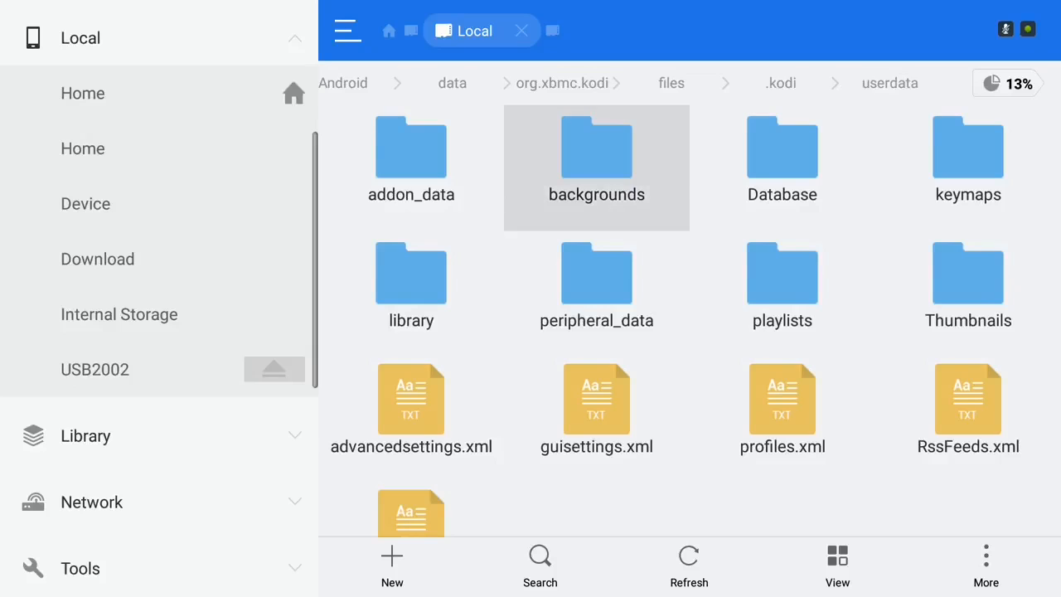
key(Return)
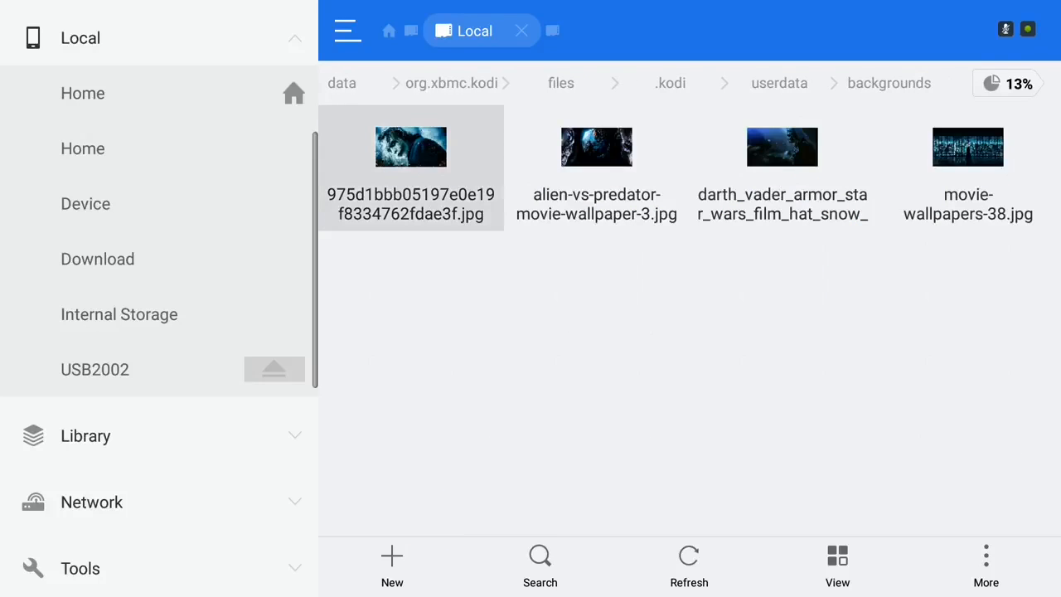
Create a new folder named MOVIES inside userdata/backgrounds.
key(Left)
key(Down)
key(Down)
key(Down)
key(Down)
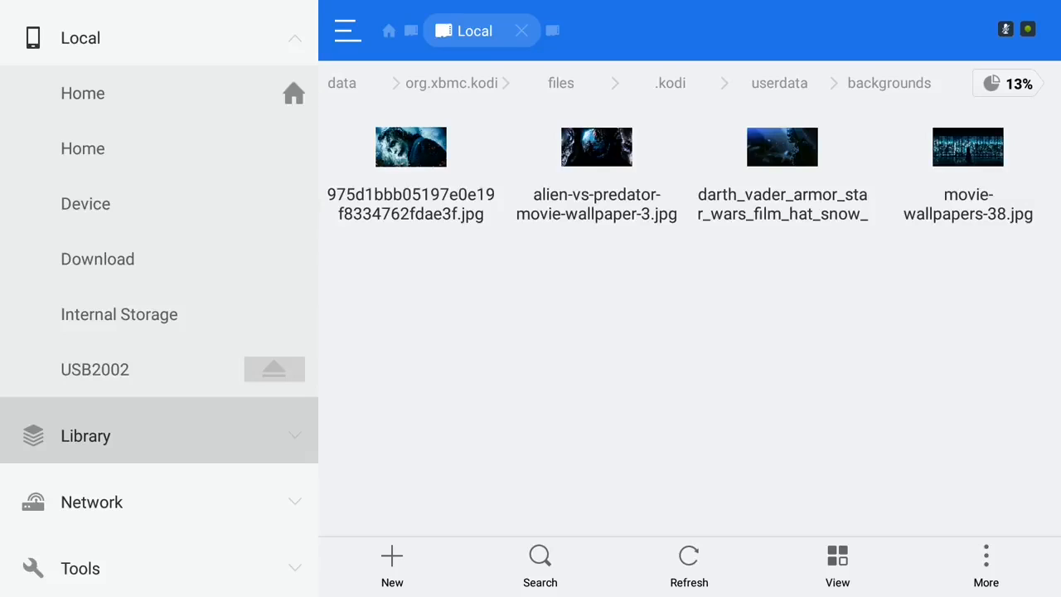
key(Down)
key(Down)
key(Right)
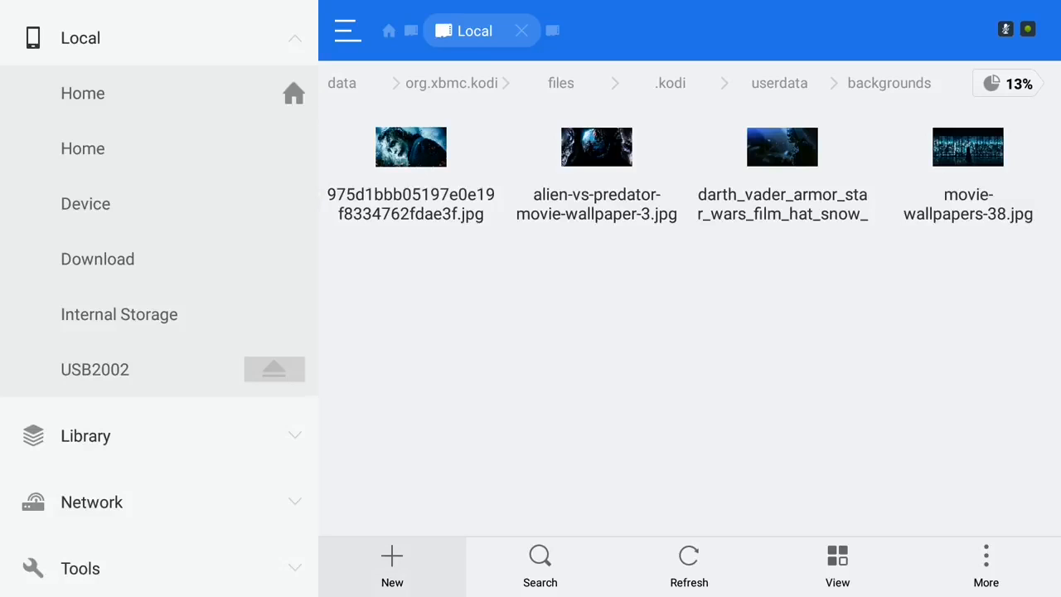
key(Return)
key(Down)
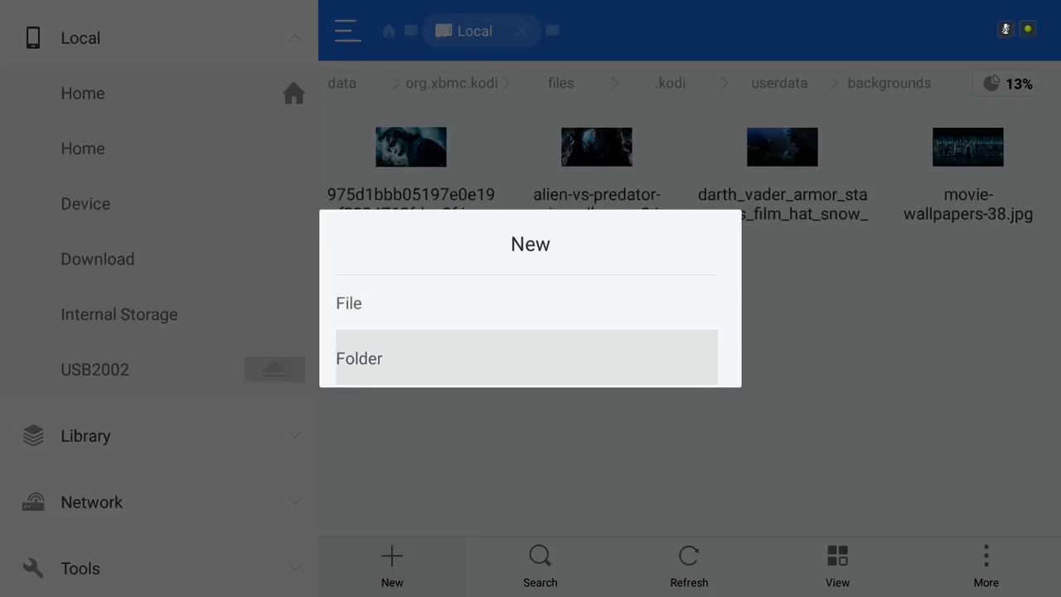
key(Return)
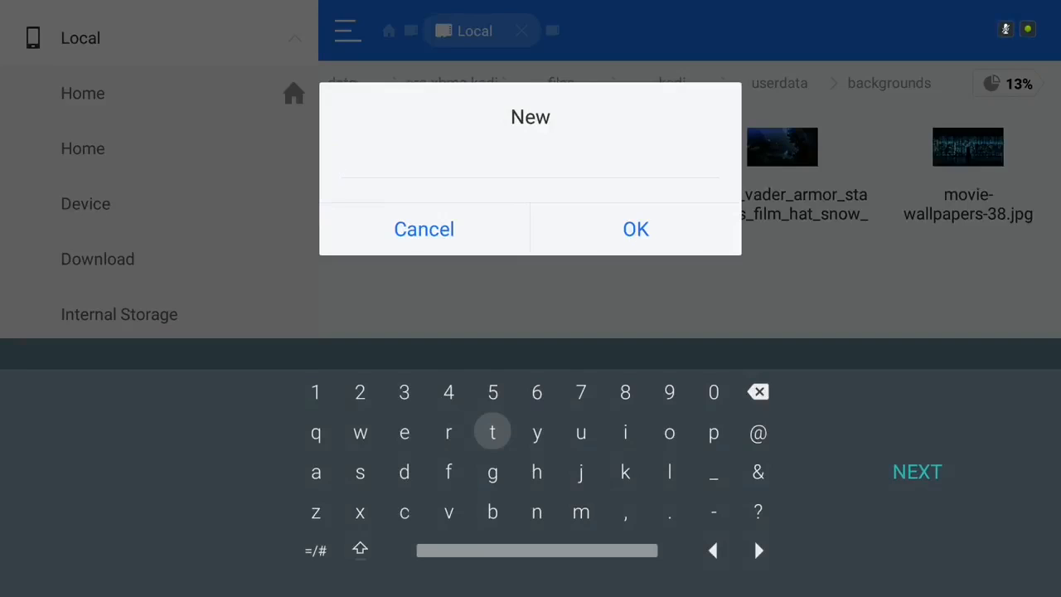
text(MOVIES)
key(Down)
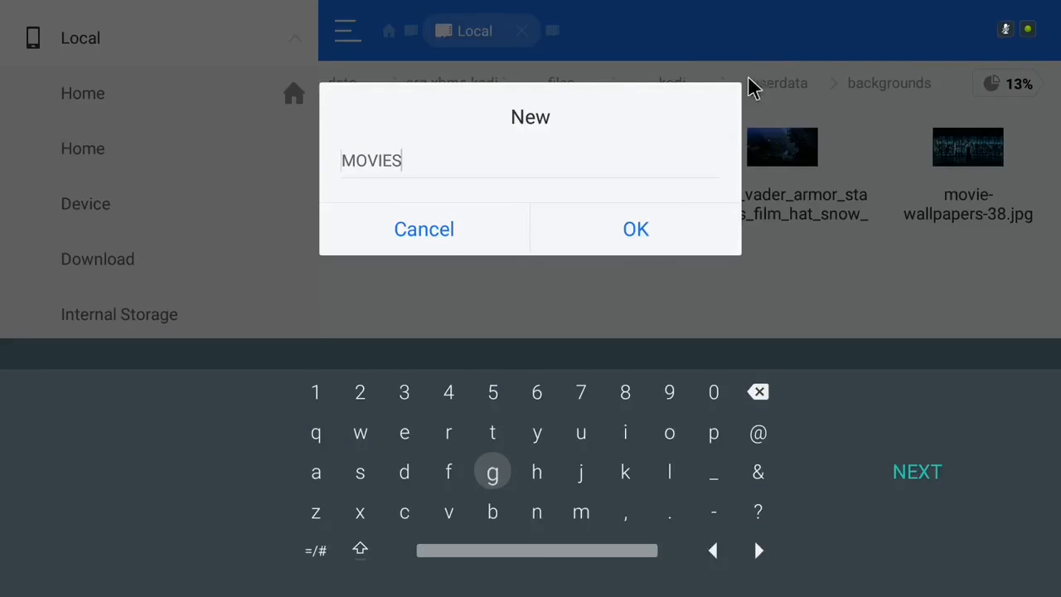
click(633, 231)
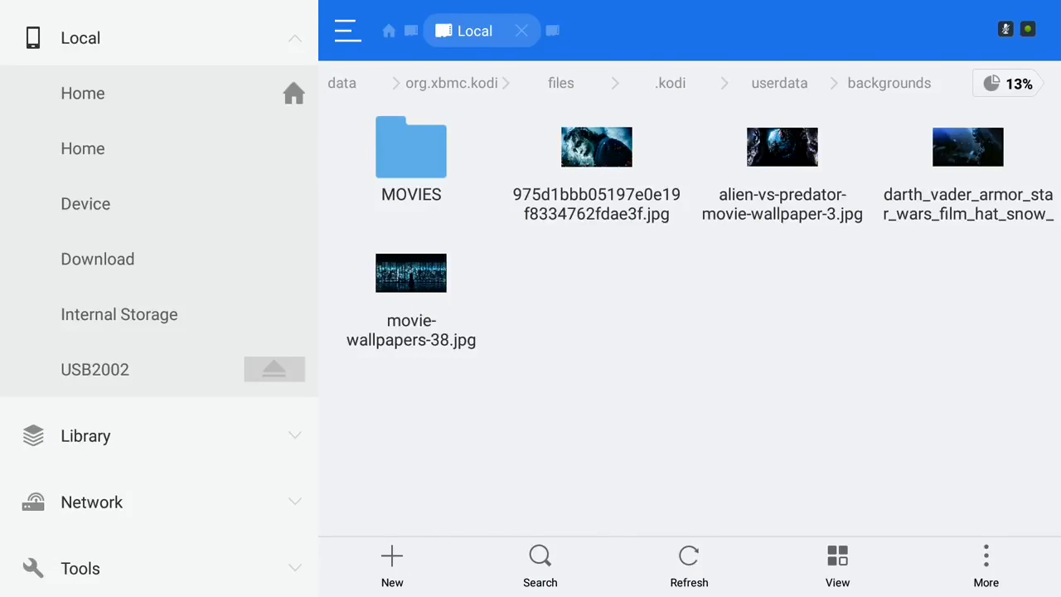
Select the four wallpaper images in the backgrounds folder, leaving out the MOVIES folder, and copy them.
key(Right)
key(Right)
key(Return)
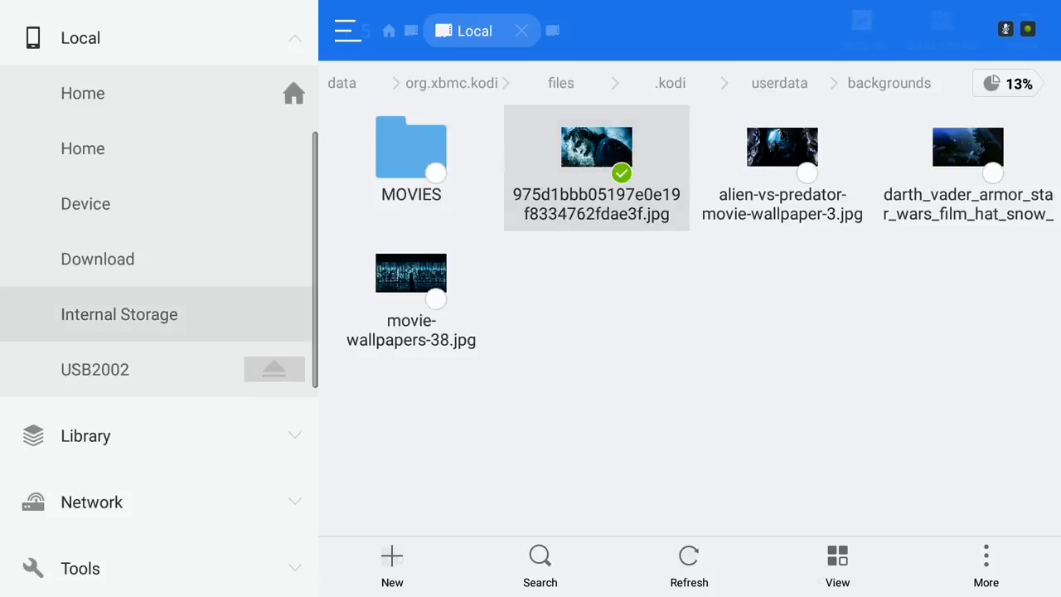
key(Left)
key(Right)
key(Right)
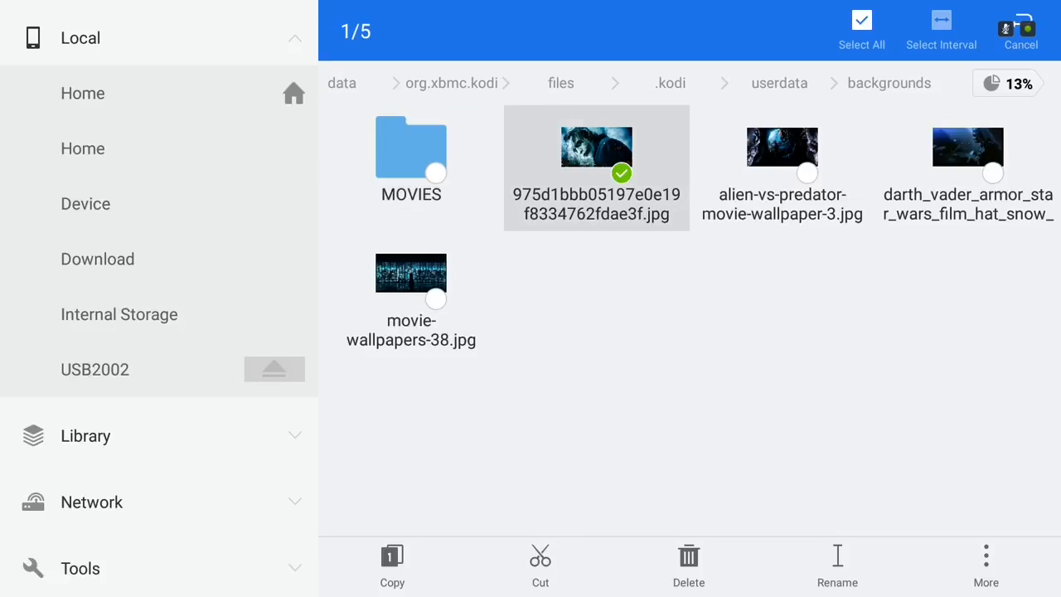
key(Return)
key(Return)
key(Left)
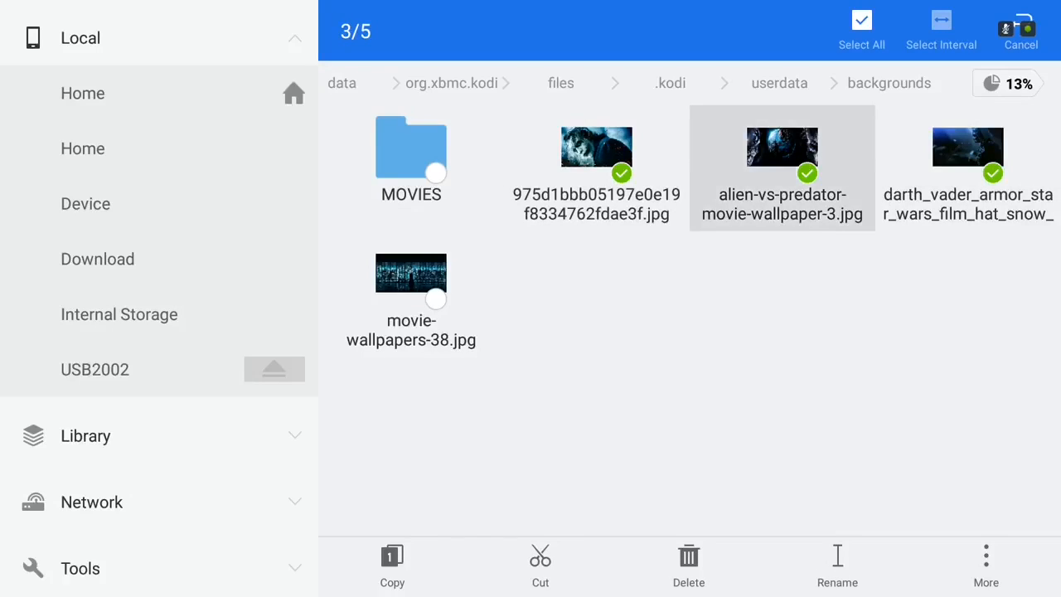
key(Left)
key(Left)
key(Down)
key(Return)
key(Left)
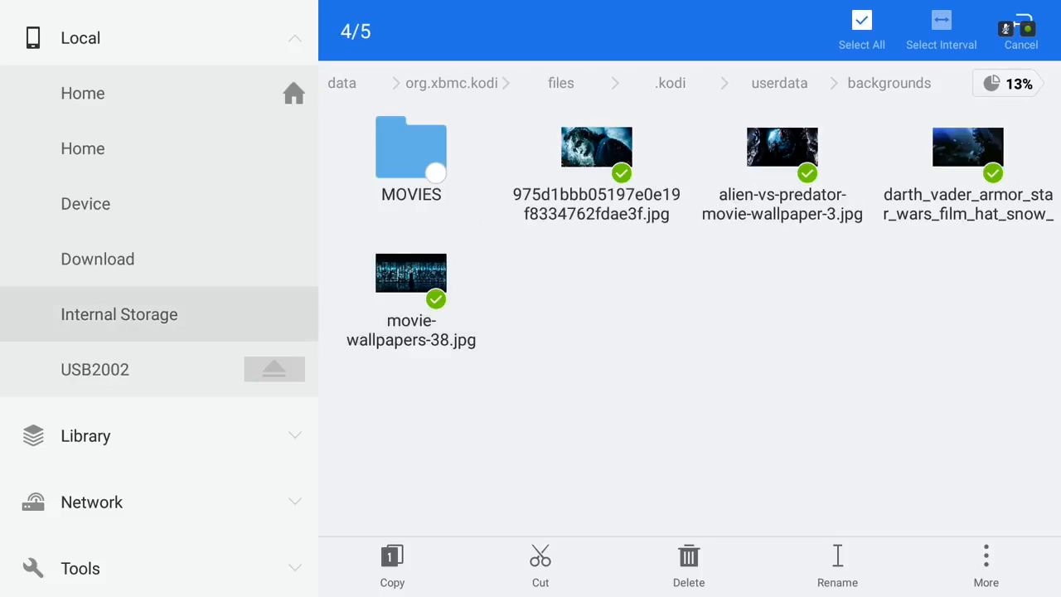
key(Down)
key(Down)
key(Down)
key(Down)
key(Right)
key(Return)
Open the MOVIES folder and paste the four wallpapers into it.
key(Up)
key(Up)
key(Up)
key(Up)
key(Up)
key(Up)
key(Up)
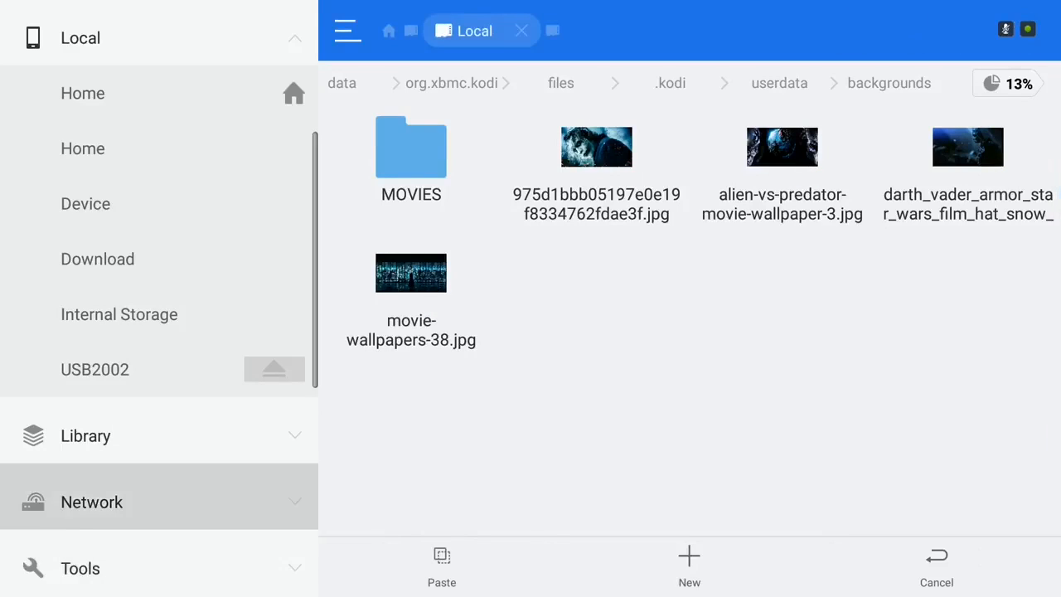
key(Right)
key(Return)
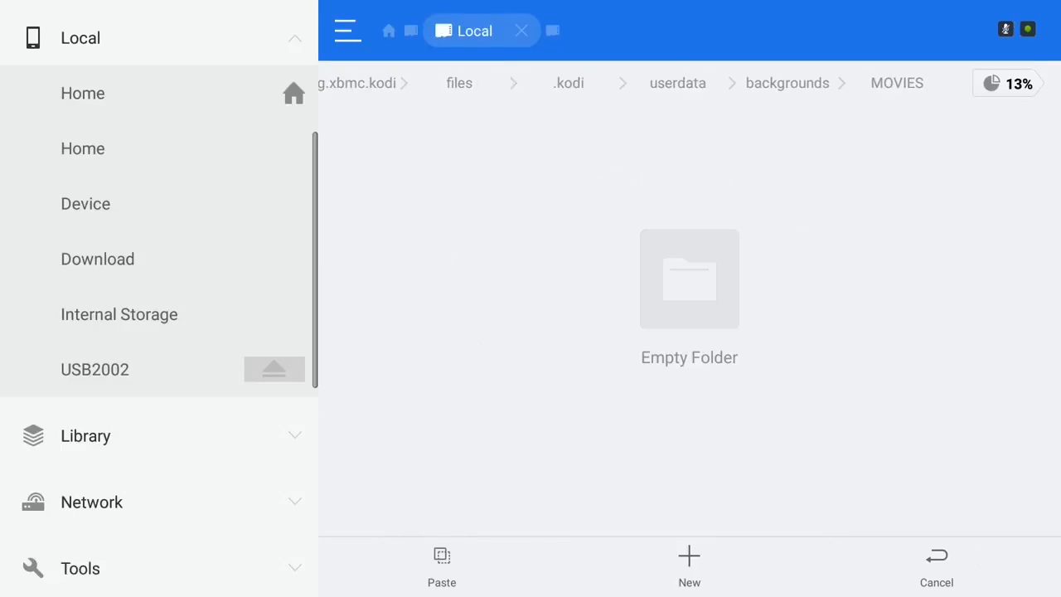
key(Down)
key(Left)
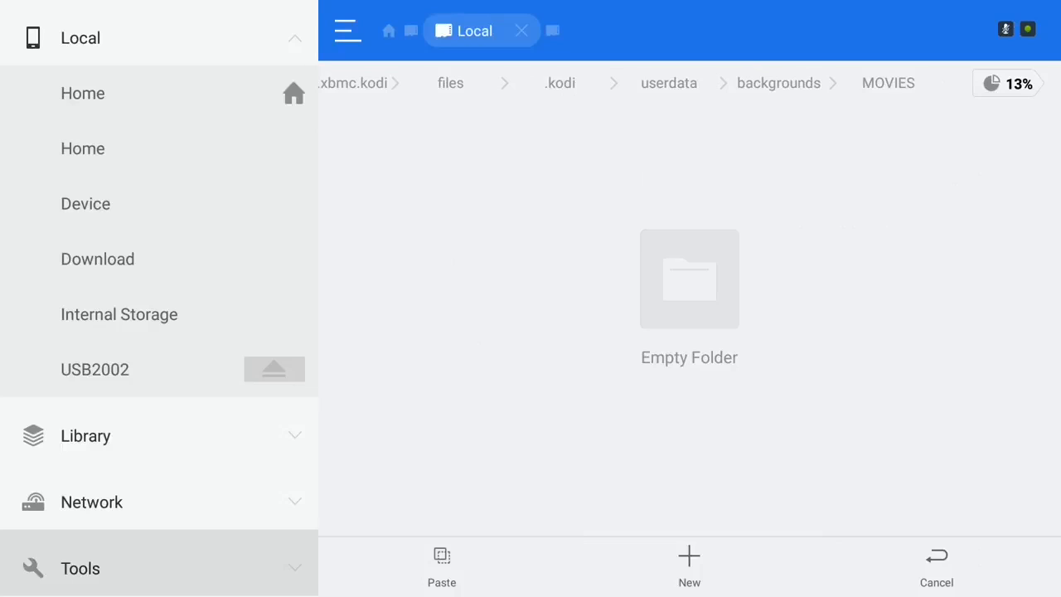
key(Right)
key(Return)
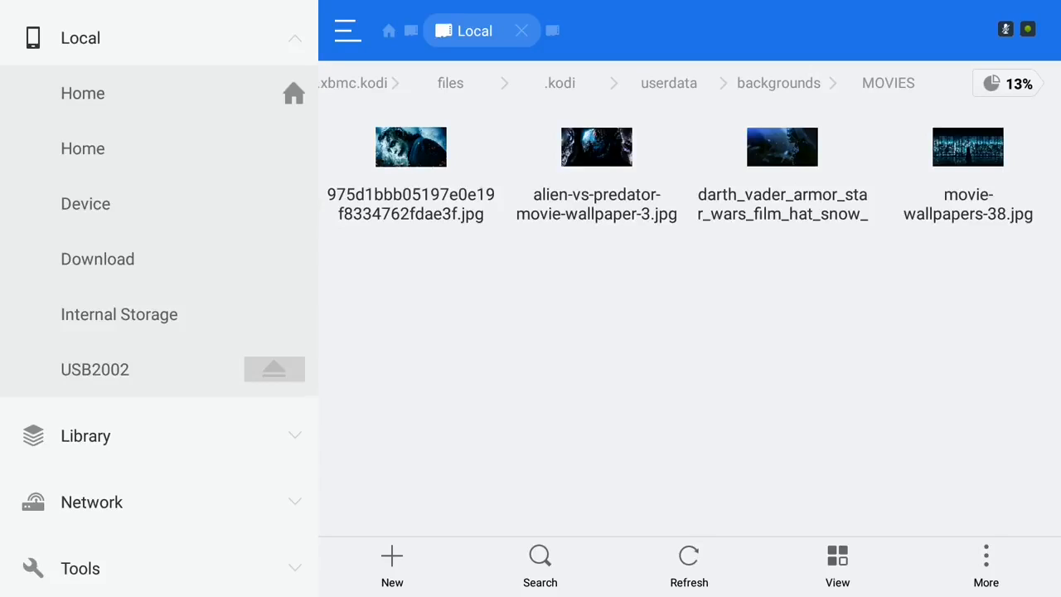
Leave ES File Explorer for the Android home screen and switch to Kodi.
key(Home)
key(Down)
key(Down)
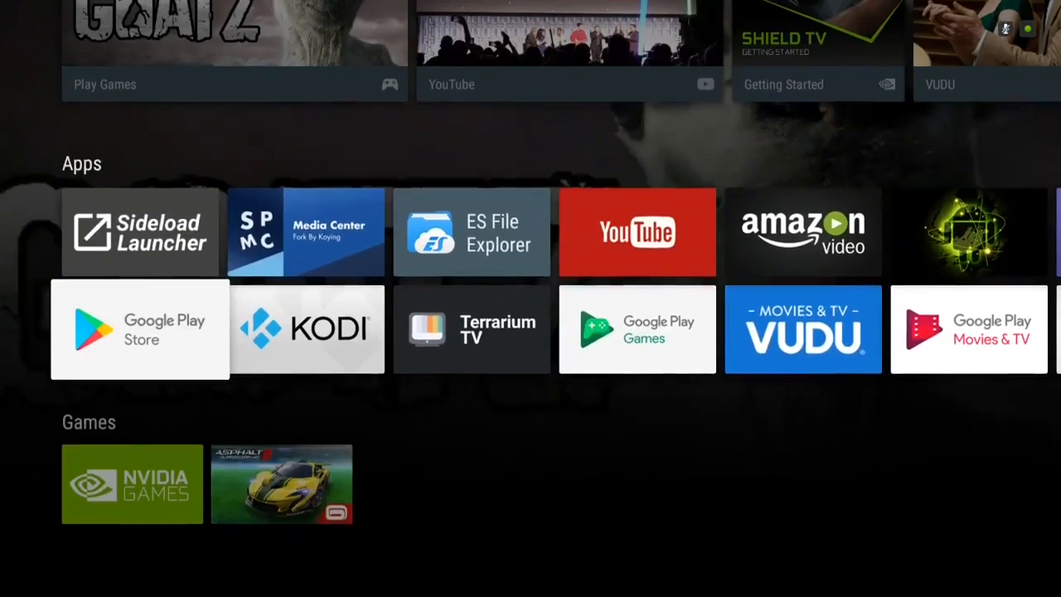
key(Right)
key(Return)
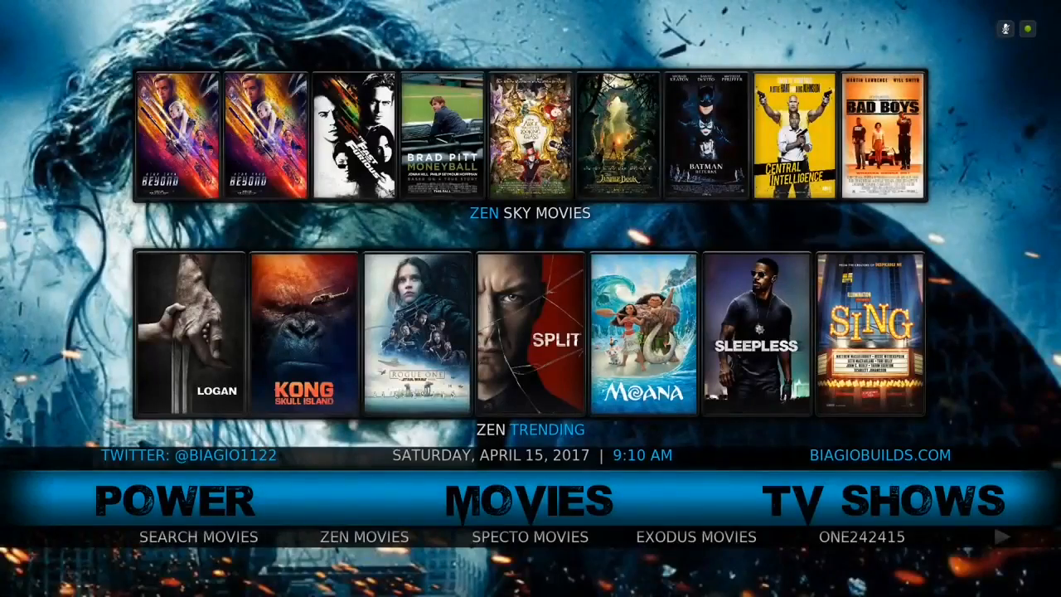
Open the System item's skin settings and enter the Aeon Nox main menu setup.
key(Left)
key(Left)
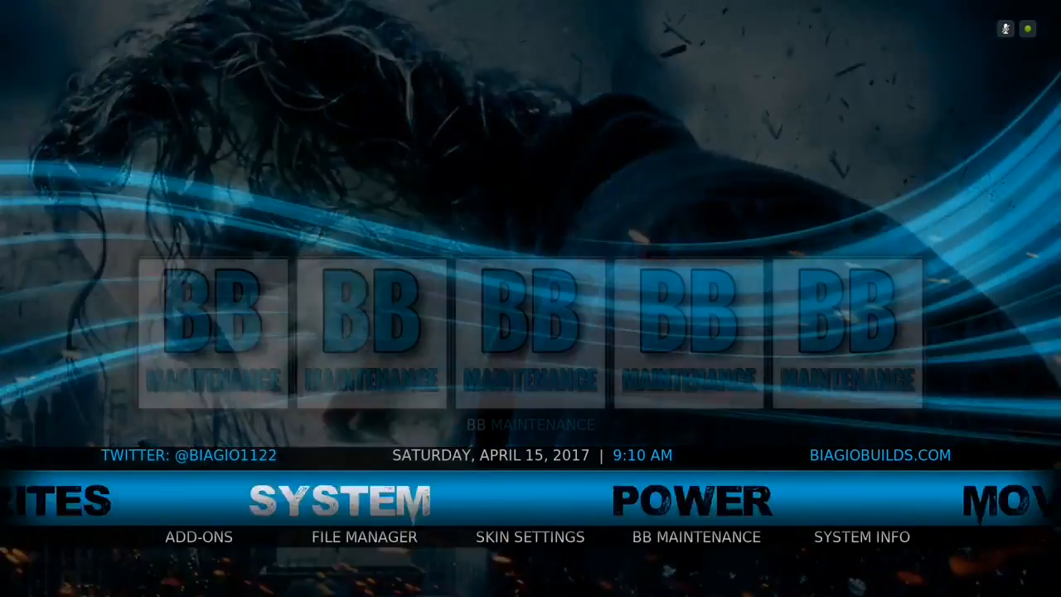
key(Down)
key(Return)
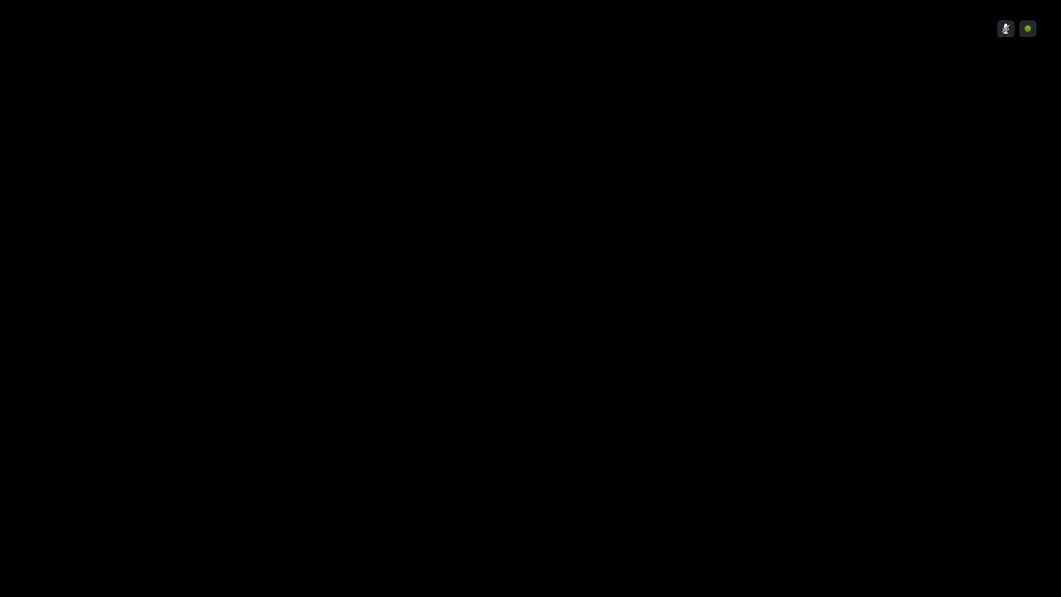
key(Right)
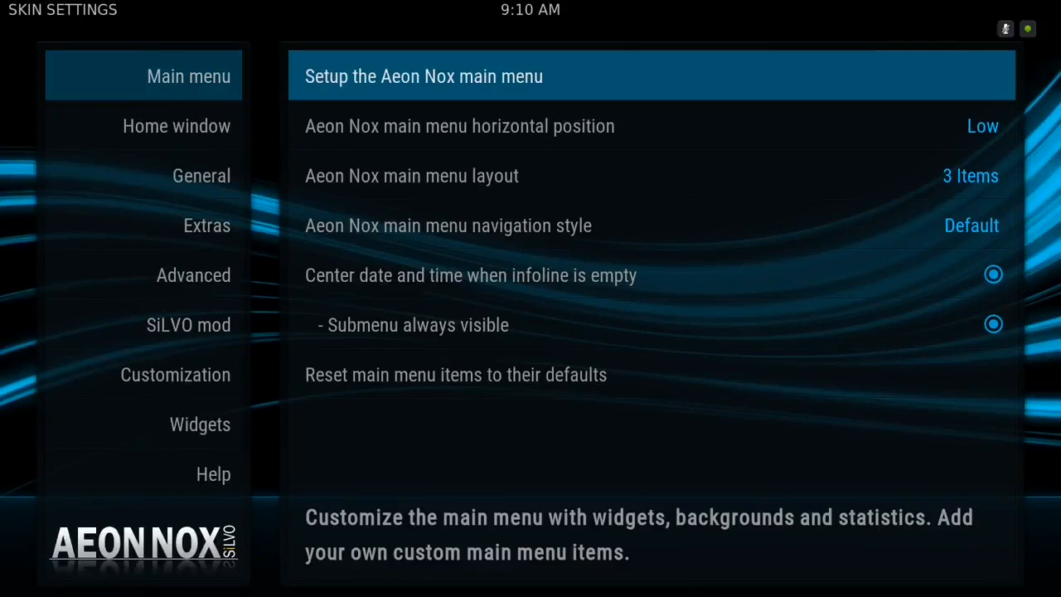
key(Return)
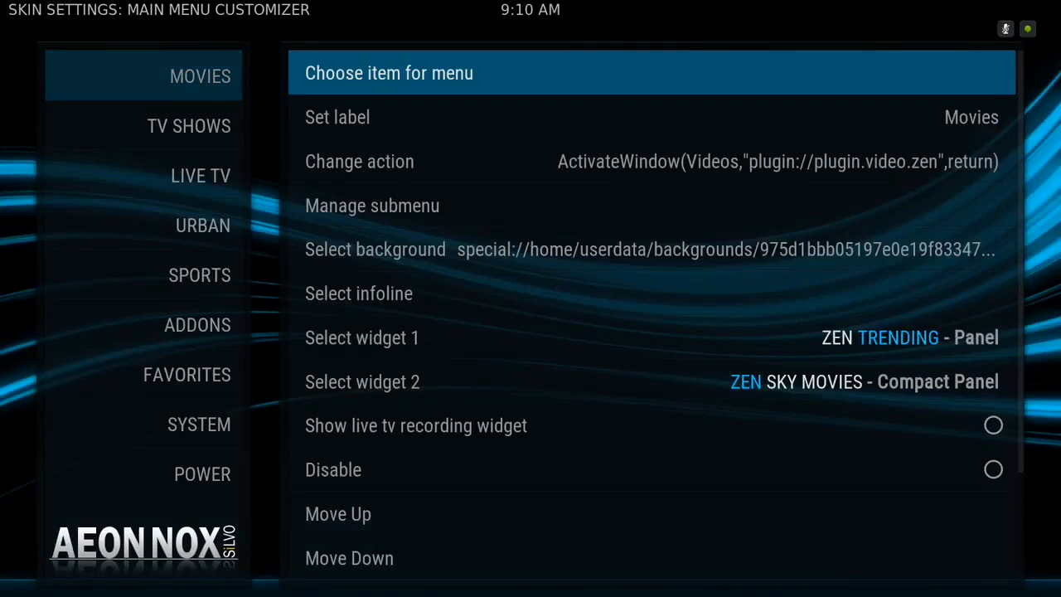
Choose Multi-image as the background type for the Movies menu item.
key(Down)
key(Down)
key(Down)
key(Down)
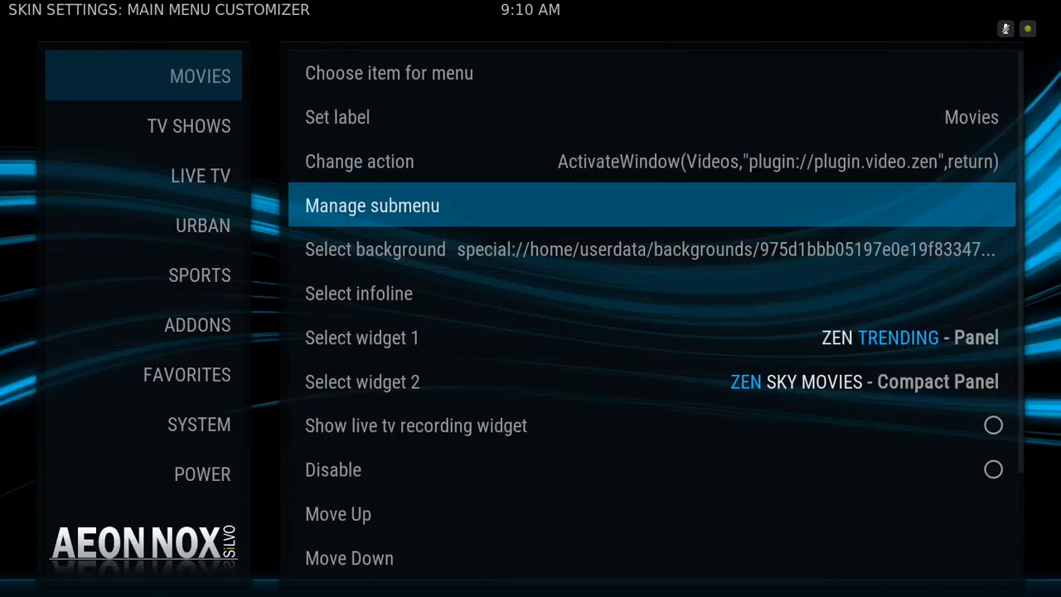
key(Return)
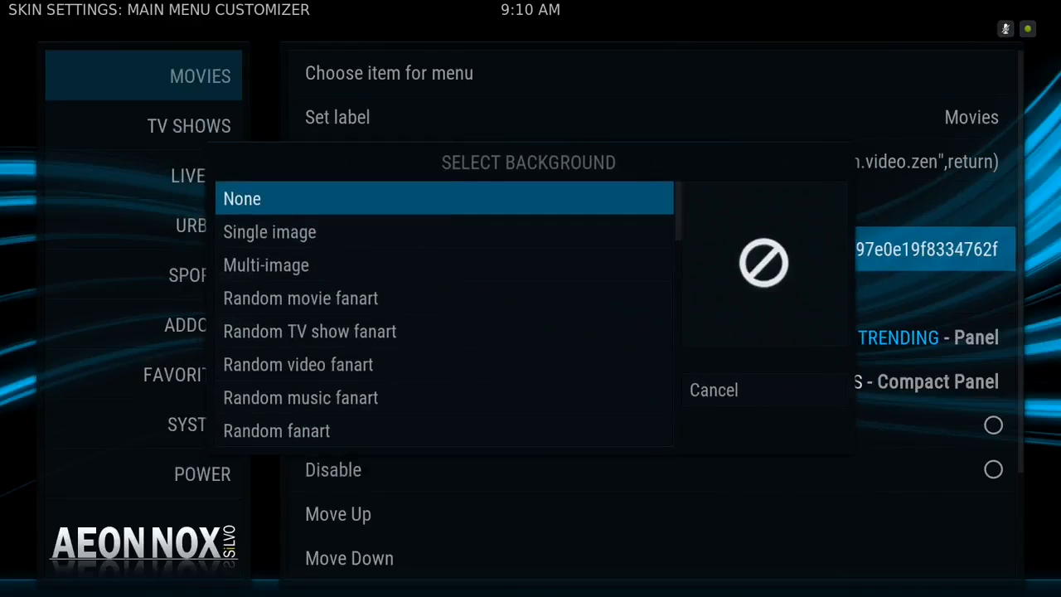
key(Down)
key(Down)
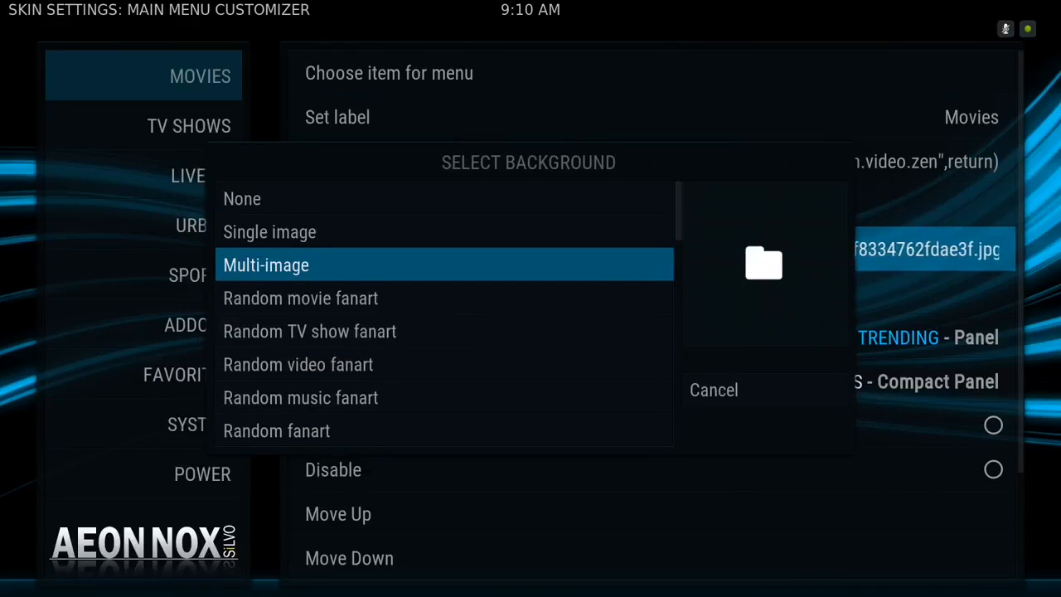
key(Return)
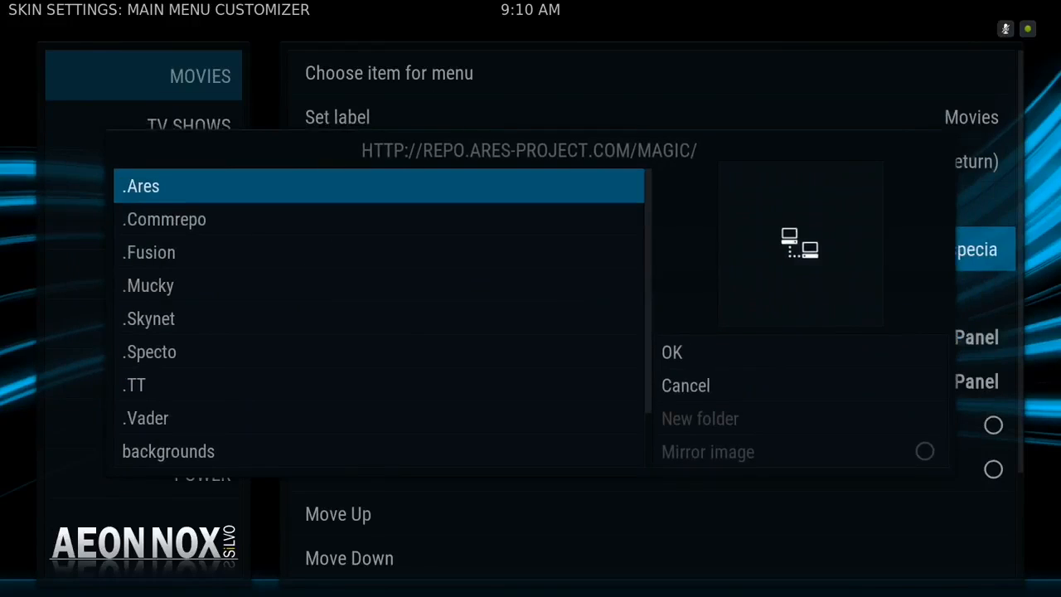
Browse to the userdata folder through the backgrounds source at special://home/.
key(Up)
key(Up)
key(Up)
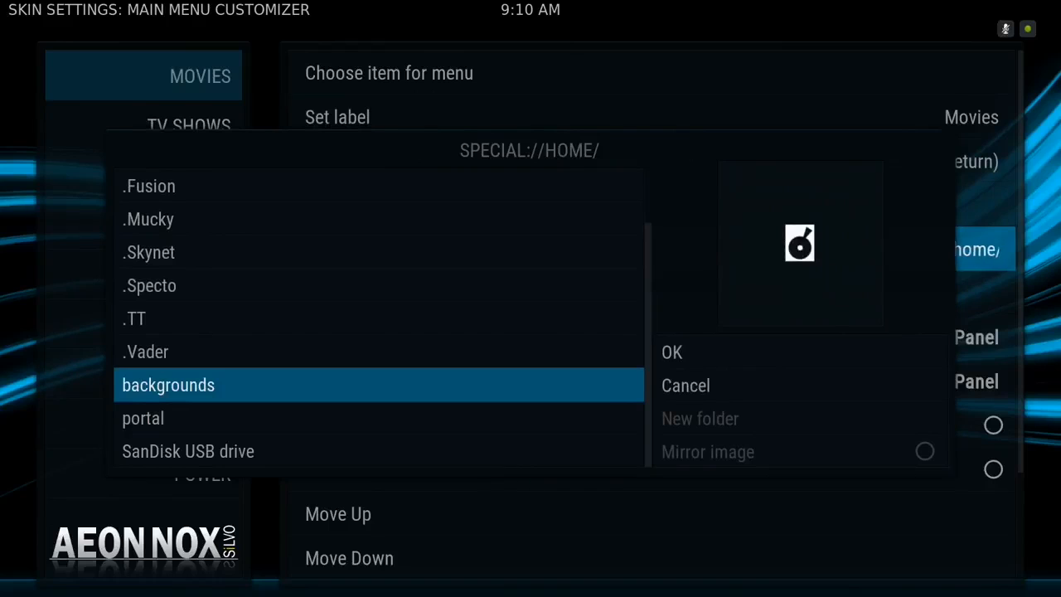
key(Return)
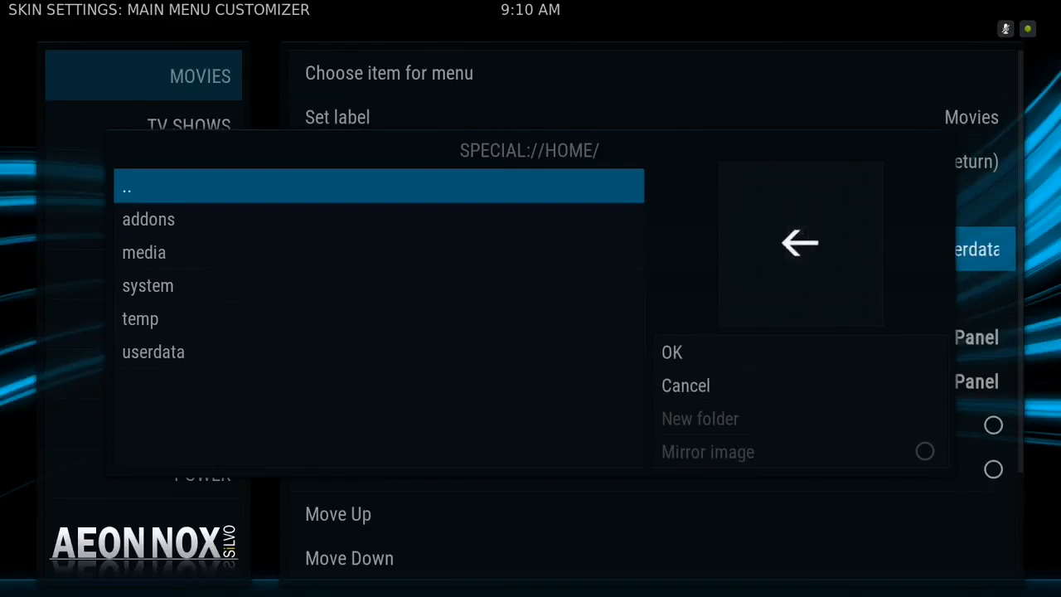
key(Down)
key(Down)
key(Down)
key(Down)
key(Down)
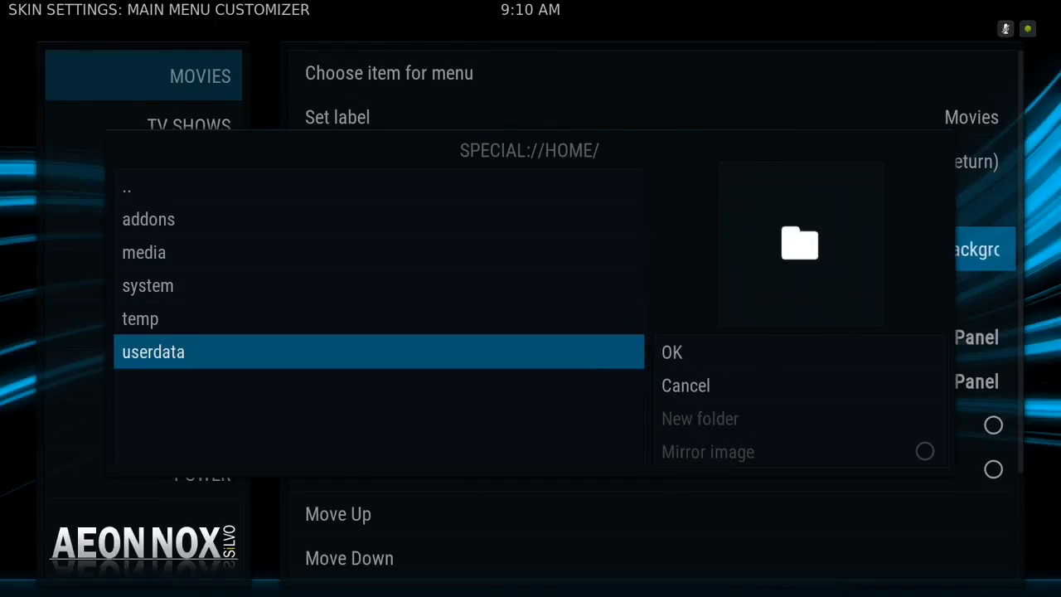
key(Return)
Set the backgrounds/MOVIES folder in userdata as the Movies item's multi-image background.
key(Down)
key(Down)
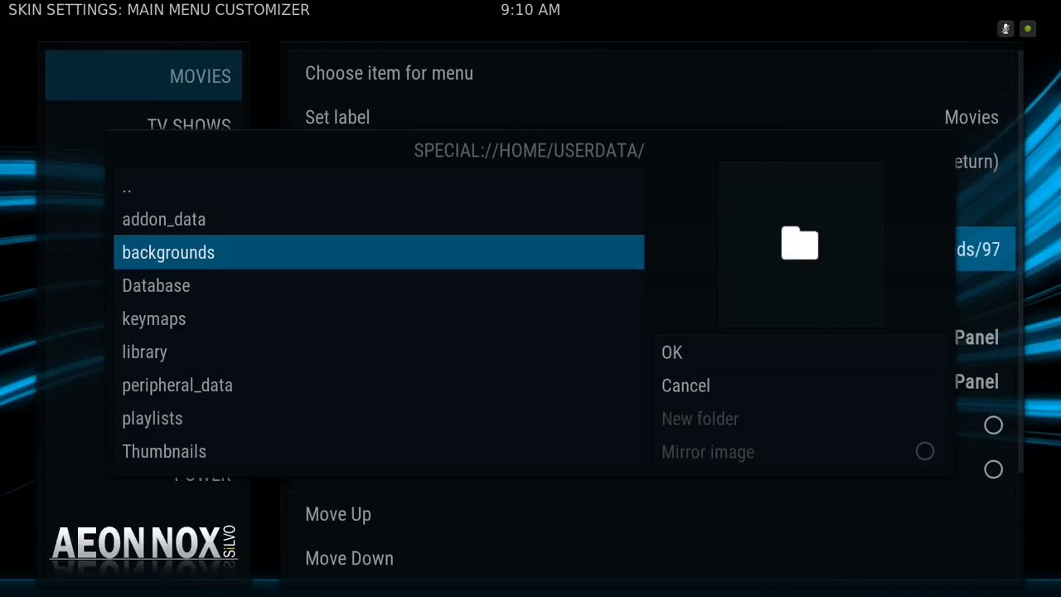
key(Return)
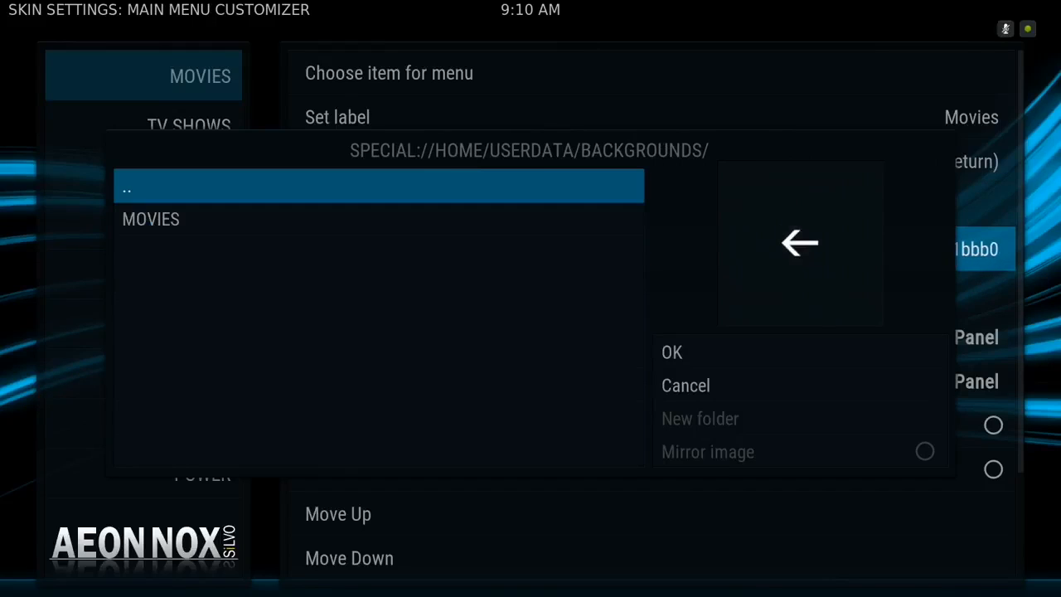
key(Down)
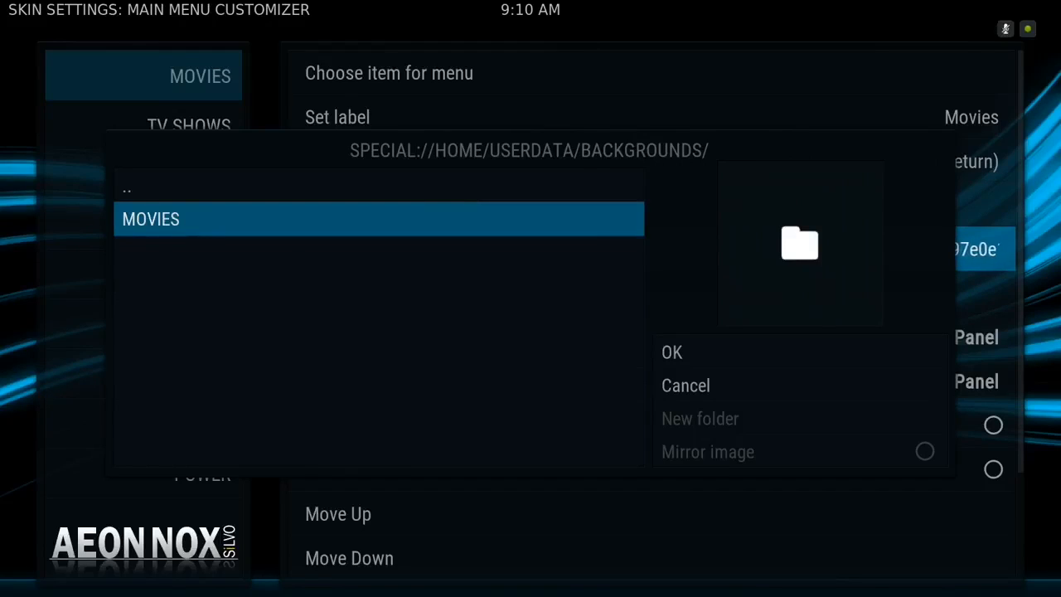
key(Return)
key(Right)
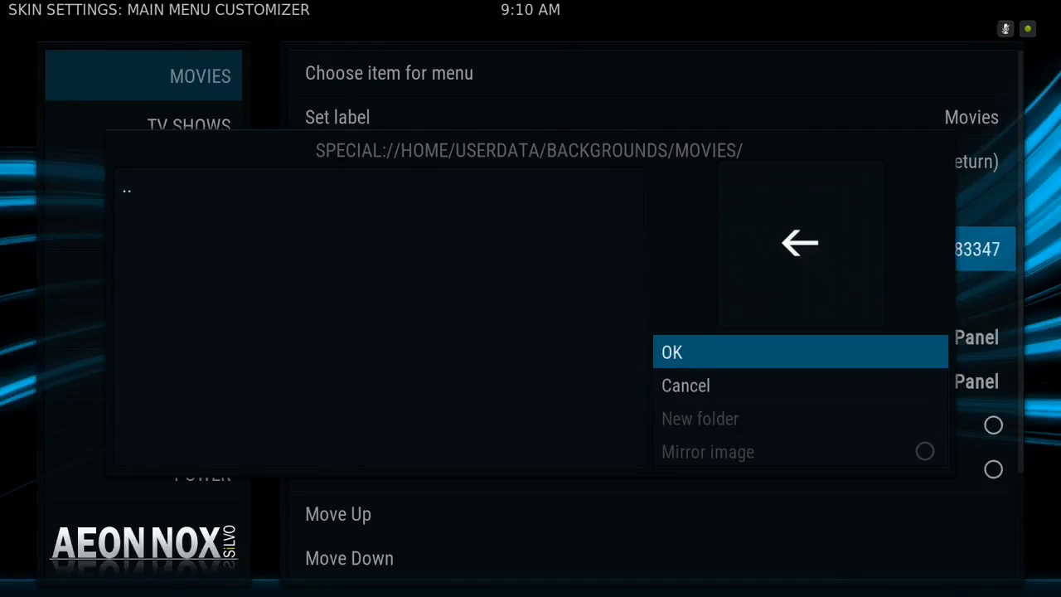
key(Return)
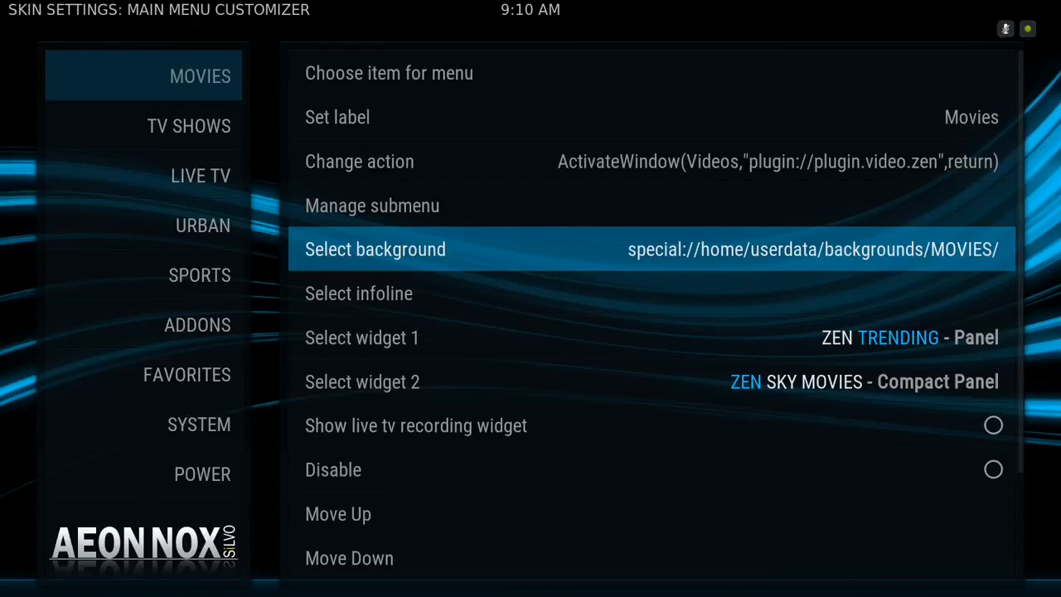
Leave the skin settings and go to Movies on the home menu to check its background.
key(Escape)
key(Escape)
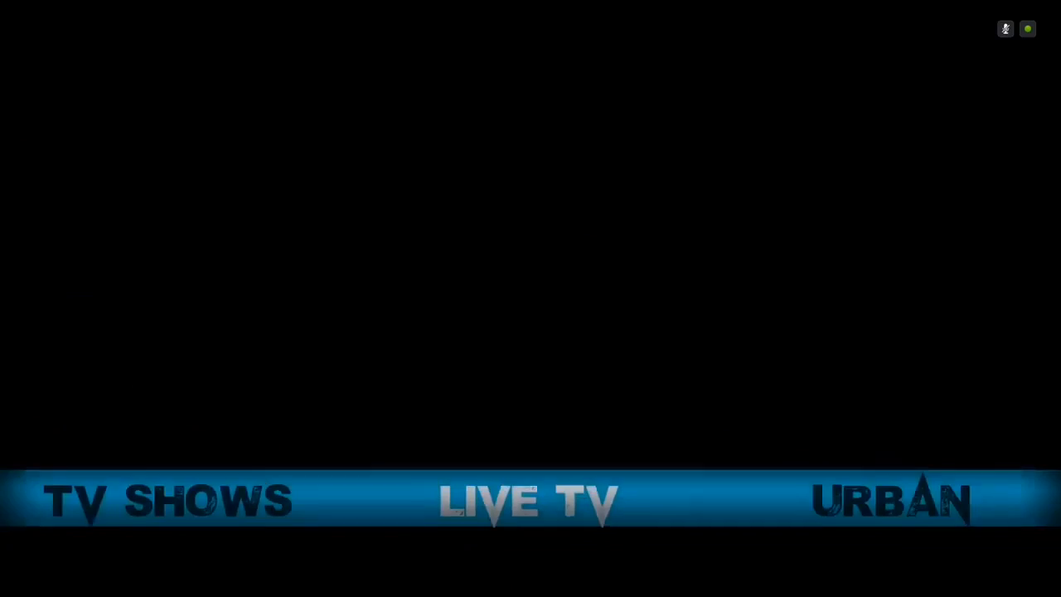
key(Left)
key(Left)
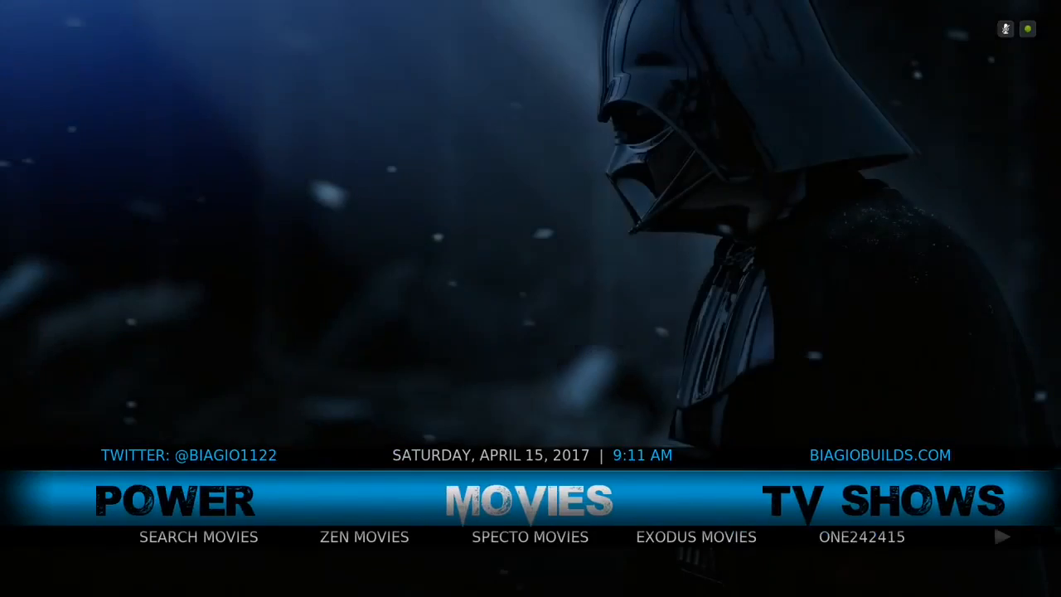